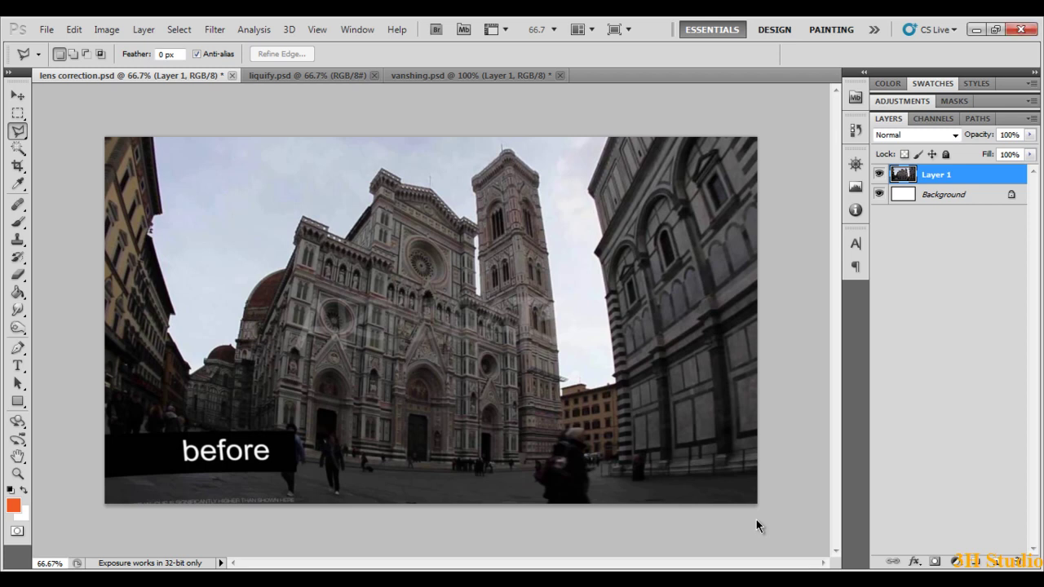
- Inspect the cathedral photo at 100% and compare it with the straightened version
{"action": "key", "text": "ctrl+1"}
{"action": "left_click_drag", "start_coordinate": [644, 451], "coordinate": [390, 462]}
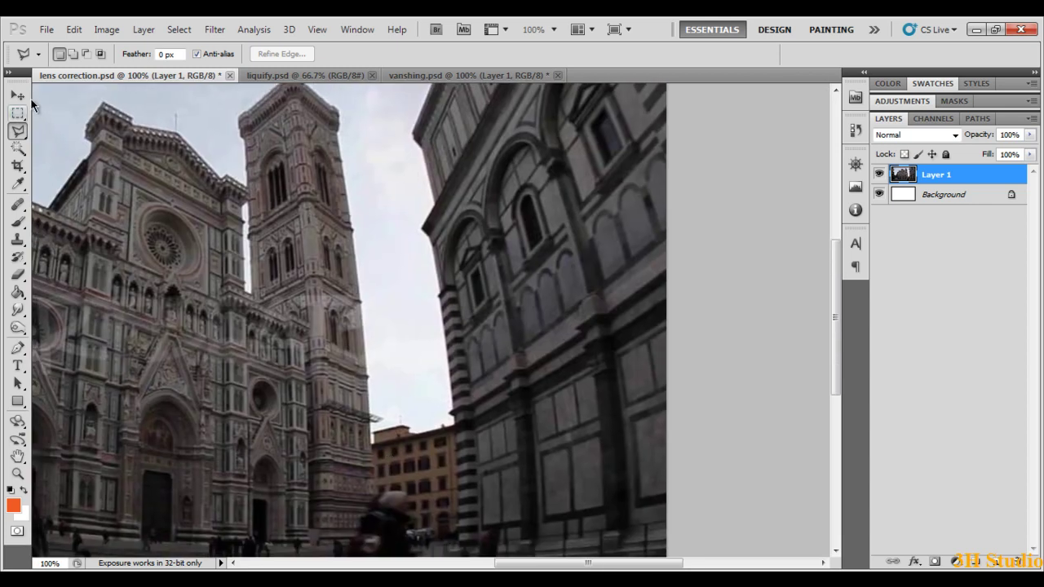
{"action": "left_click", "coordinate": [17, 96]}
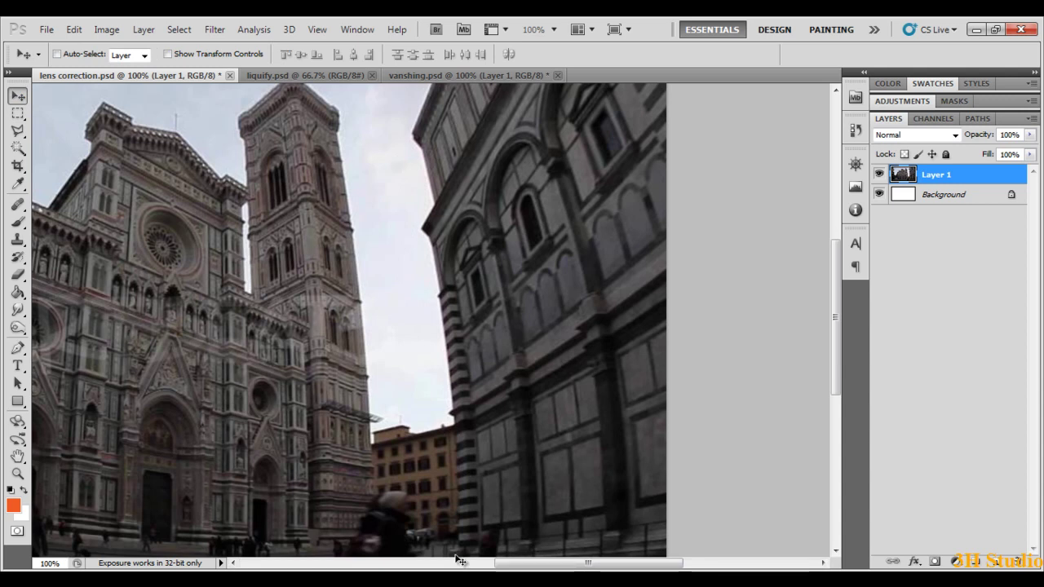
{"action": "key", "text": "ctrl+minus"}
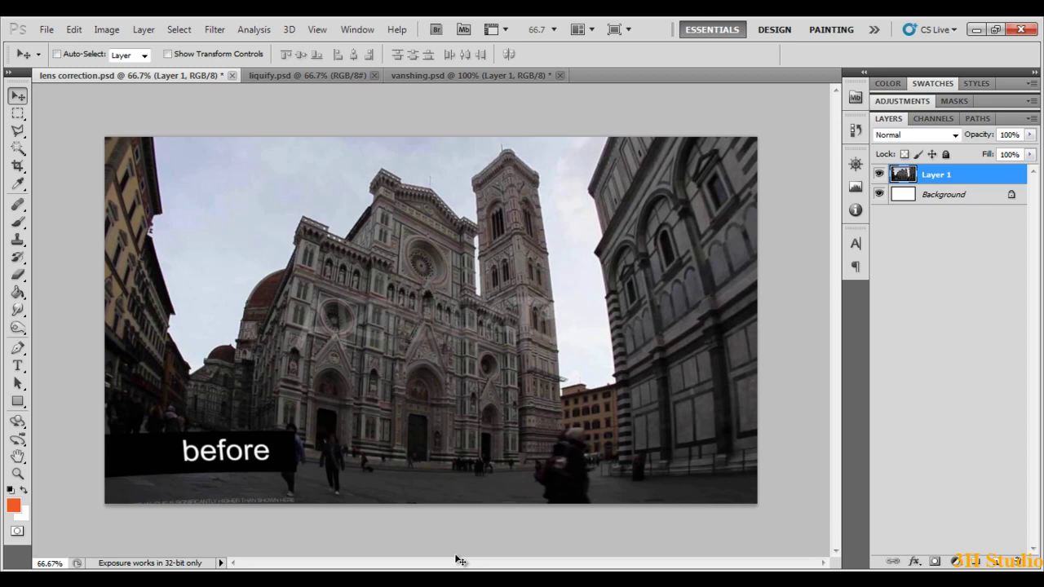
{"action": "key", "text": "ctrl+z"}
- Apply Lens Correction with Remove Distortion +36 and Vertical Perspective -21
{"action": "left_click", "coordinate": [215, 30]}
{"action": "left_click", "coordinate": [276, 103]}
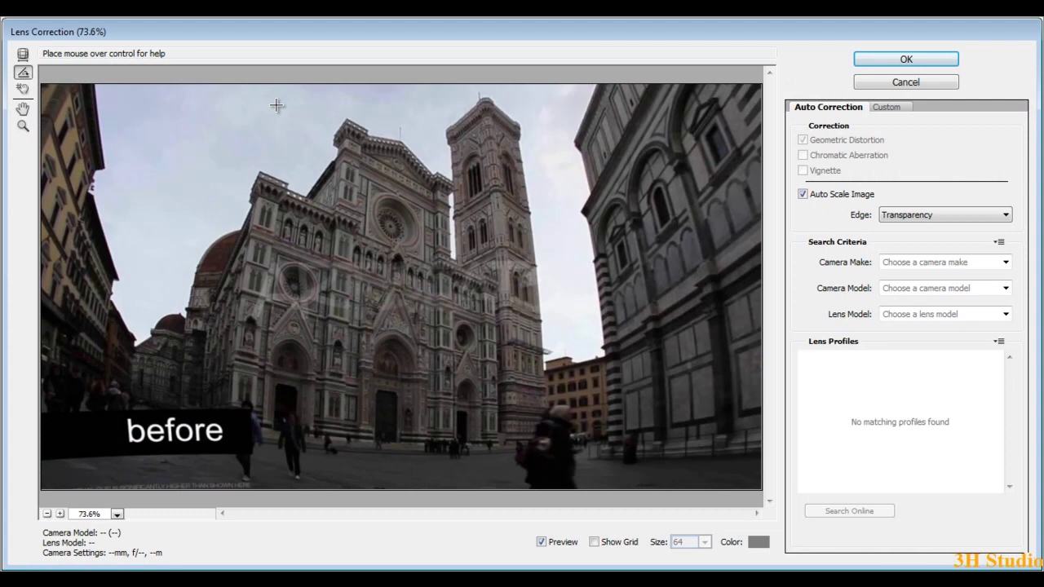
{"action": "left_click", "coordinate": [888, 107]}
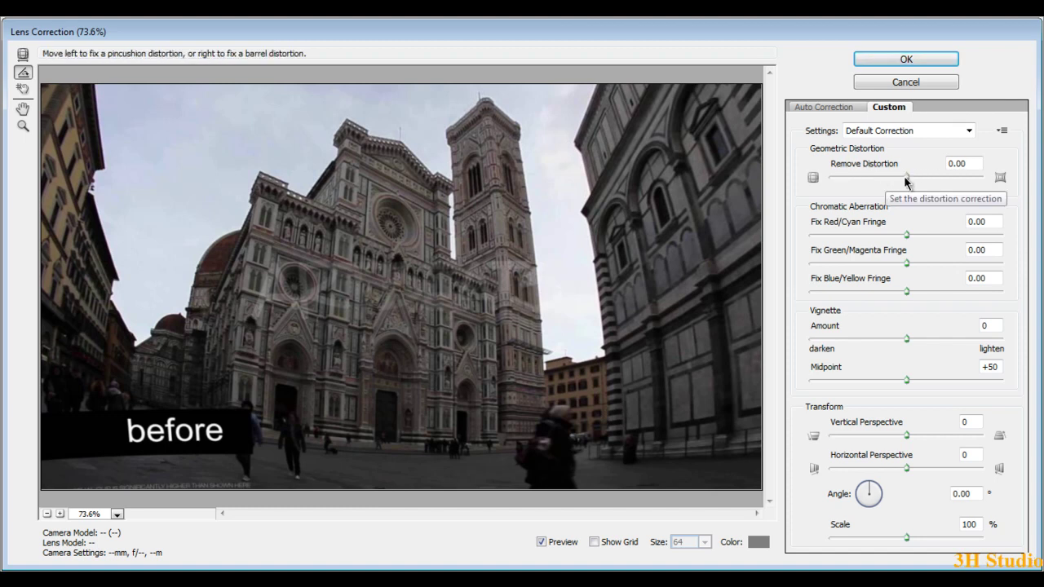
{"action": "left_click_drag", "start_coordinate": [906, 178], "coordinate": [918, 178]}
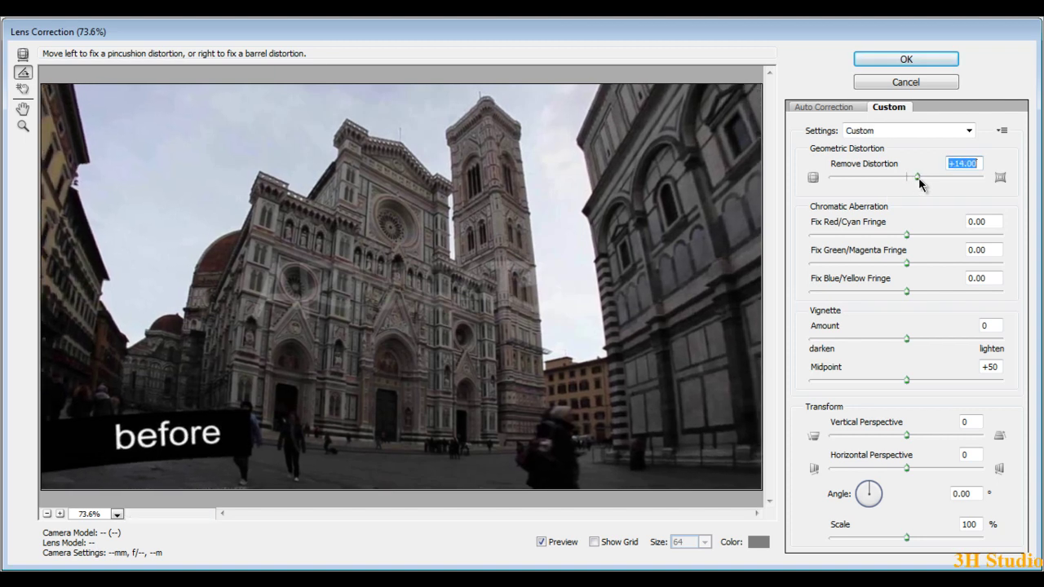
{"action": "left_click_drag", "start_coordinate": [918, 177], "coordinate": [921, 177]}
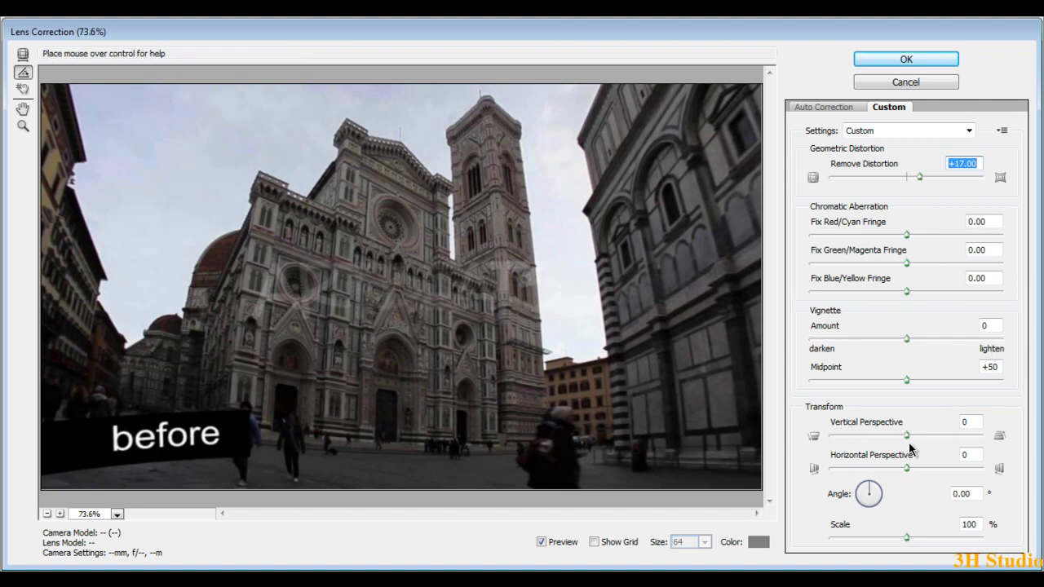
{"action": "left_click_drag", "start_coordinate": [908, 439], "coordinate": [893, 448]}
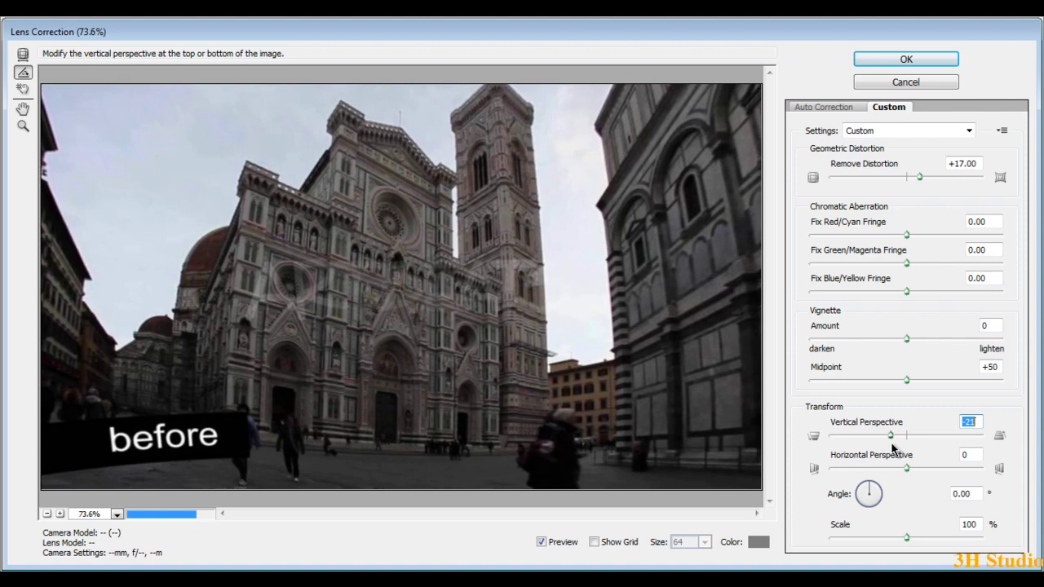
{"action": "left_click_drag", "start_coordinate": [919, 177], "coordinate": [937, 182]}
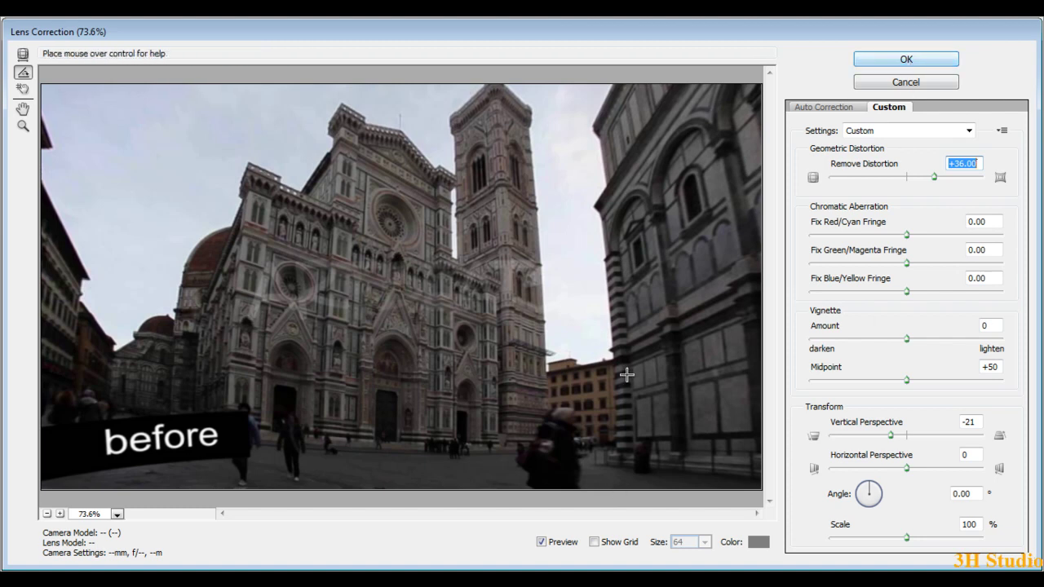
{"action": "left_click", "coordinate": [951, 59]}
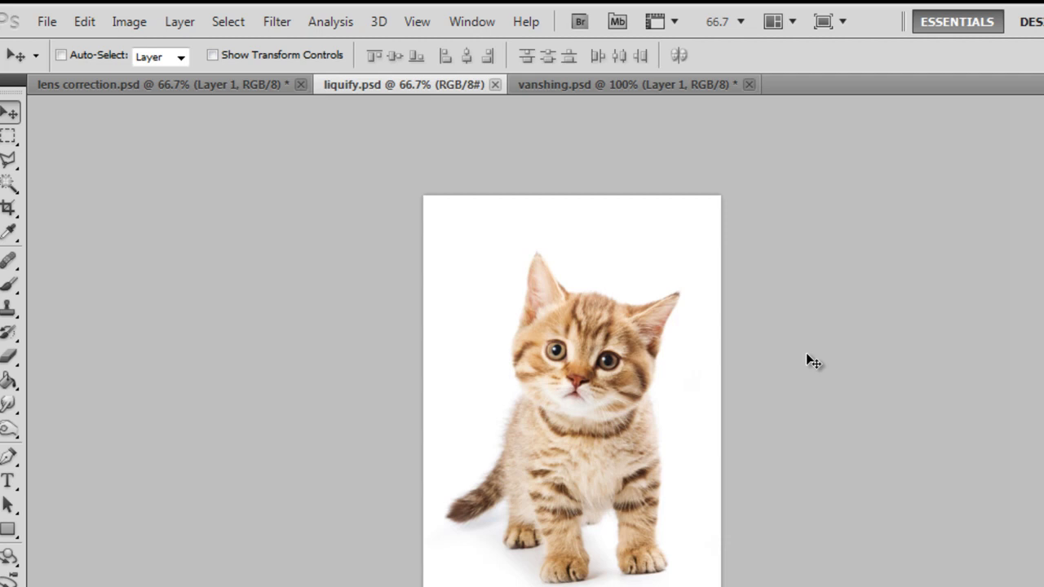
- Open Filter > Liquify on the kitten photo with the Forward Warp Tool selected
{"action": "left_click", "coordinate": [232, 21]}
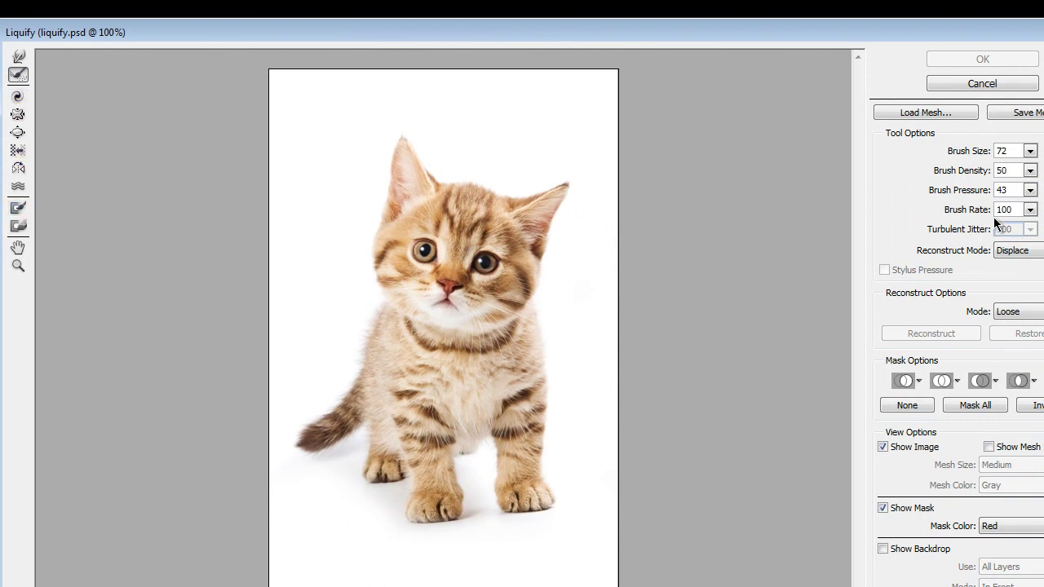
{"action": "left_click", "coordinate": [24, 59]}
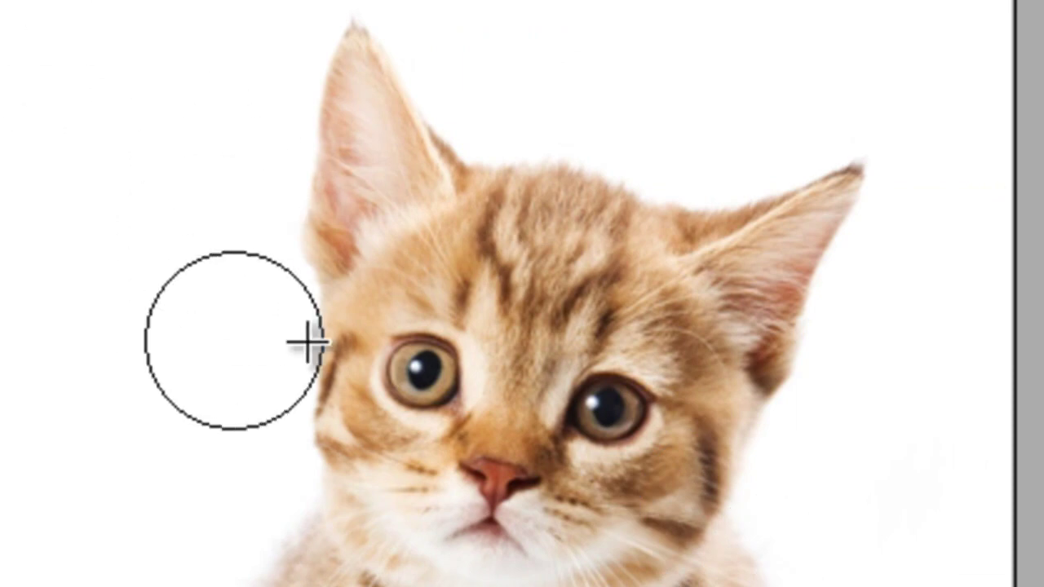
- Warp both kitten ears with Forward Warp strokes at brush size 60
{"action": "mouse_move", "coordinate": [293, 171]}
{"action": "left_mouse_down"}
{"action": "mouse_move", "coordinate": [368, 135]}
{"action": "mouse_move", "coordinate": [287, 100]}
{"action": "mouse_move", "coordinate": [368, 89]}
{"action": "mouse_move", "coordinate": [302, 49]}
{"action": "mouse_move", "coordinate": [362, 58]}
{"action": "mouse_move", "coordinate": [317, 12]}
{"action": "mouse_move", "coordinate": [351, 139]}
{"action": "mouse_move", "coordinate": [302, 140]}
{"action": "mouse_move", "coordinate": [328, 219]}
{"action": "mouse_move", "coordinate": [308, 220]}
{"action": "mouse_move", "coordinate": [400, 133]}
{"action": "mouse_move", "coordinate": [350, 63]}
{"action": "left_mouse_up"}
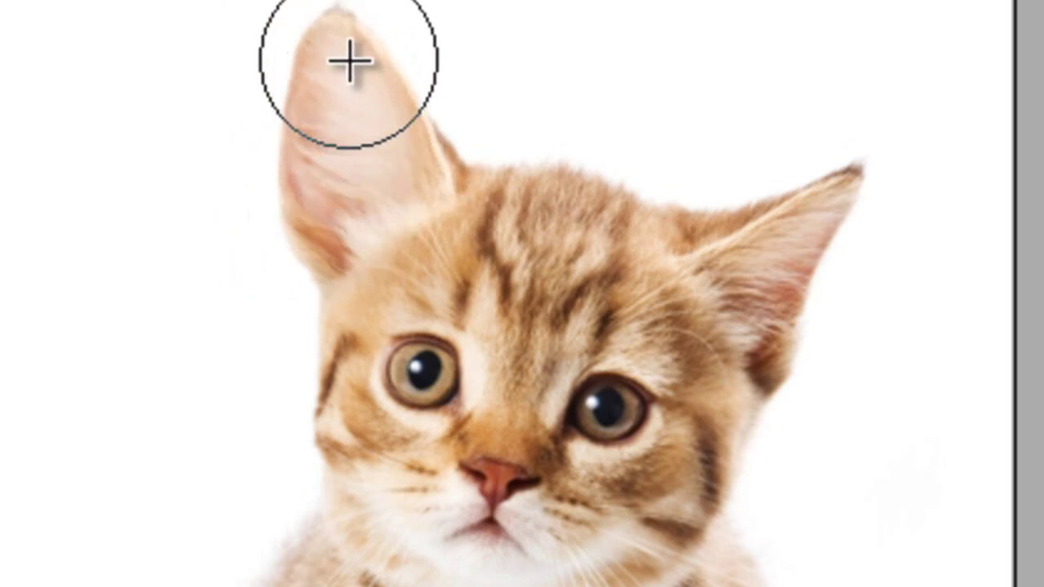
{"action": "mouse_move", "coordinate": [788, 259]}
{"action": "left_mouse_down"}
{"action": "mouse_move", "coordinate": [770, 205]}
{"action": "mouse_move", "coordinate": [809, 165]}
{"action": "mouse_move", "coordinate": [829, 204]}
{"action": "left_mouse_up"}
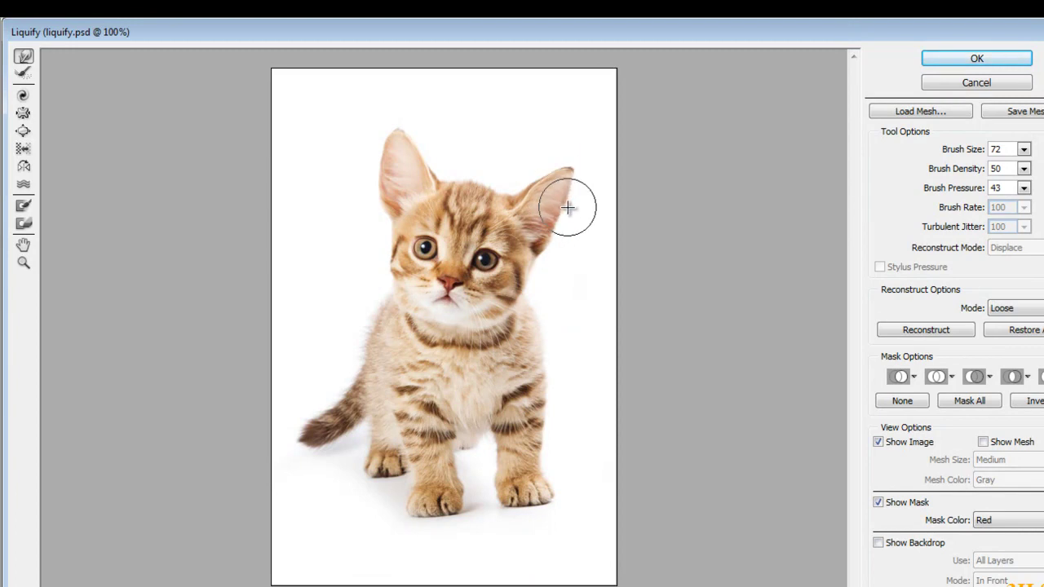
{"action": "left_click_drag", "start_coordinate": [566, 170], "coordinate": [552, 188]}
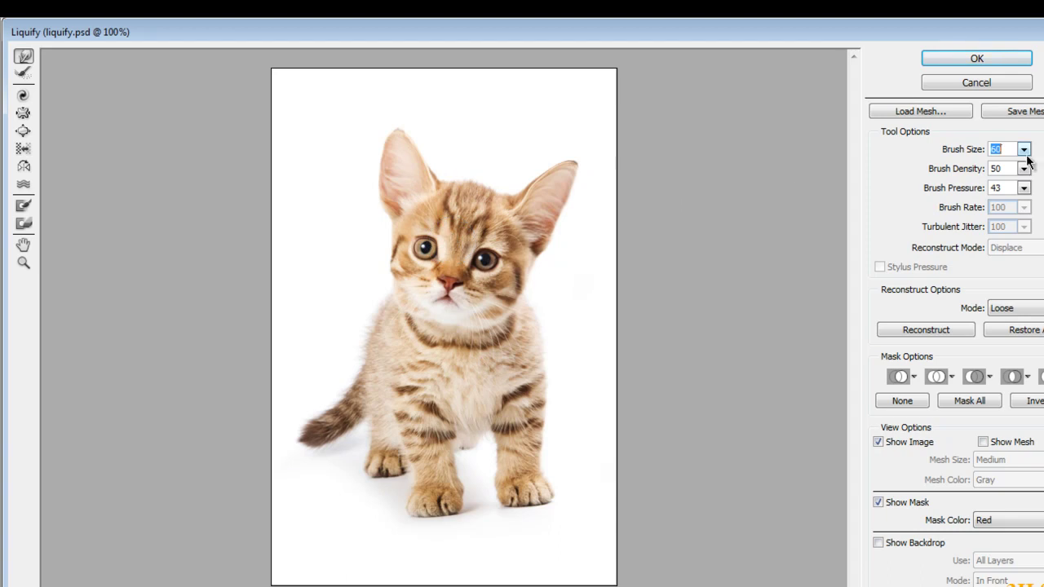
- Enter 80 as the Liquify Brush Density
{"action": "type", "text": "1"}
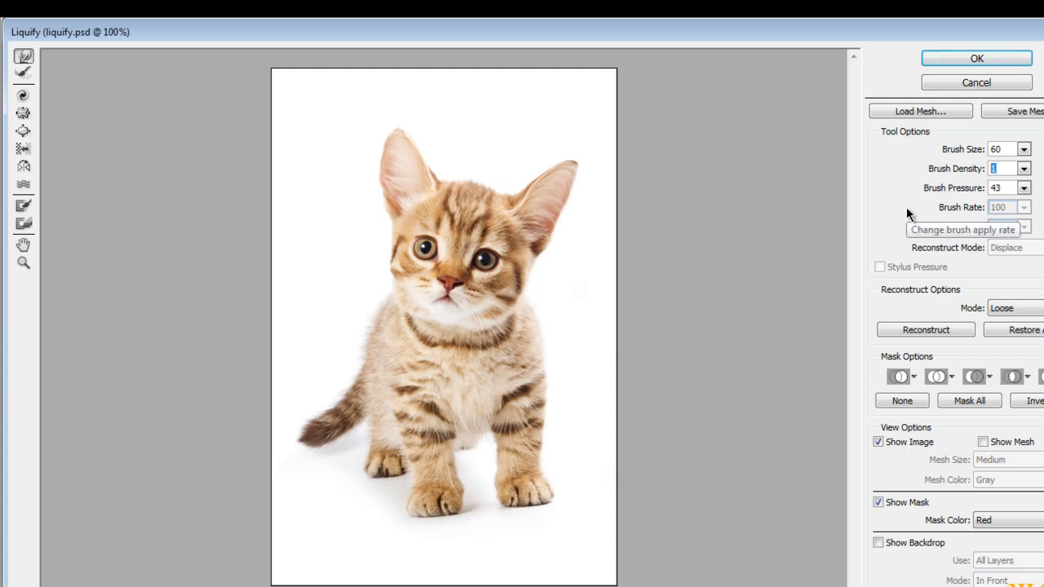
{"action": "type", "text": "30"}
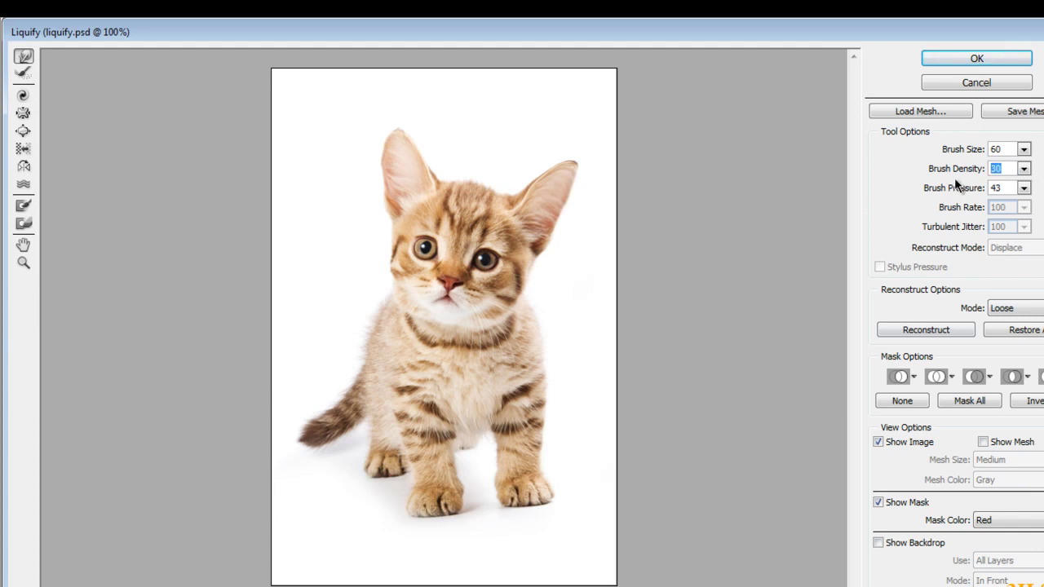
{"action": "type", "text": "80"}
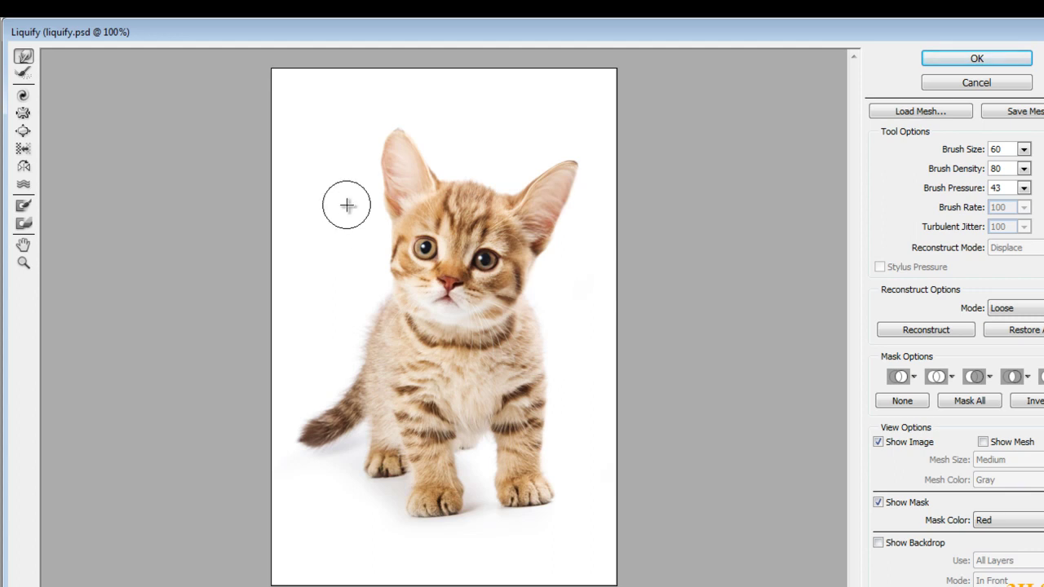
- Pull both ears into taller, pointed tips, undoing one bad left-ear stroke
{"action": "left_click_drag", "start_coordinate": [389, 175], "coordinate": [415, 168]}
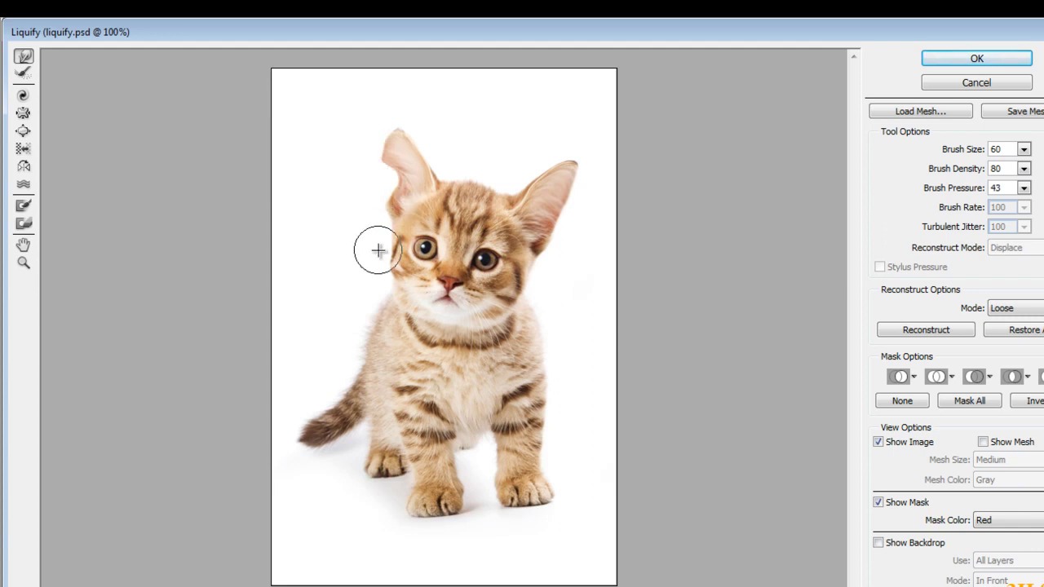
{"action": "key", "text": "ctrl+z"}
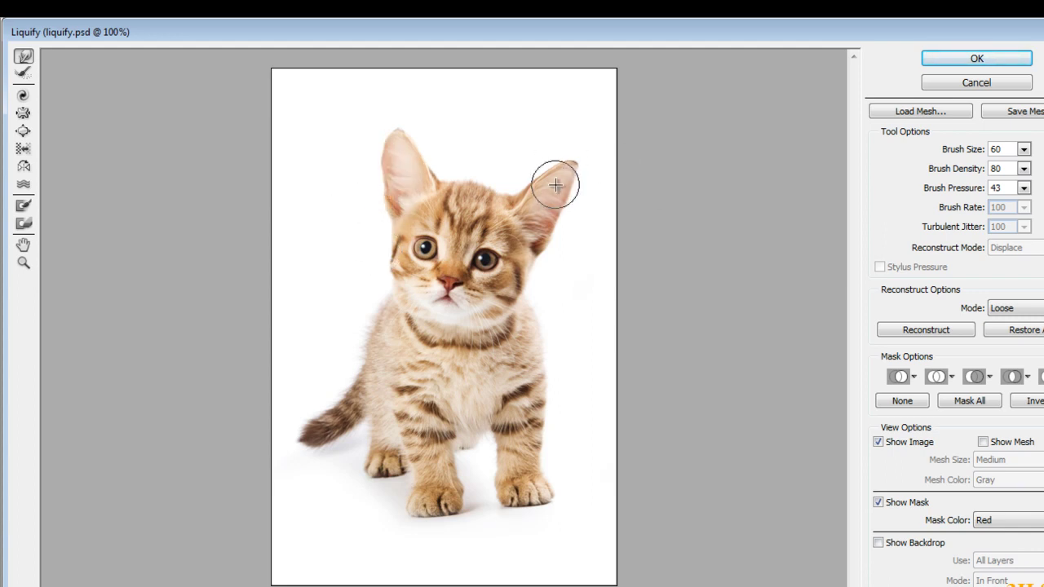
{"action": "left_click_drag", "start_coordinate": [563, 168], "coordinate": [563, 219]}
{"action": "left_click_drag", "start_coordinate": [397, 147], "coordinate": [396, 144]}
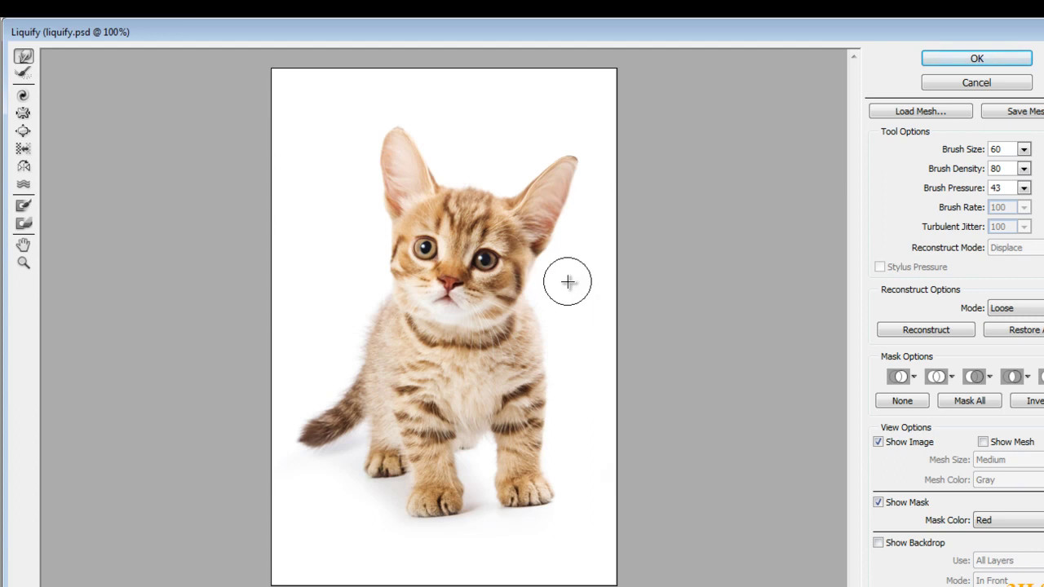
- Reconstruct the left ear and cheek, undo one stroke, then choose Twirl Clockwise
{"action": "left_click", "coordinate": [21, 76]}
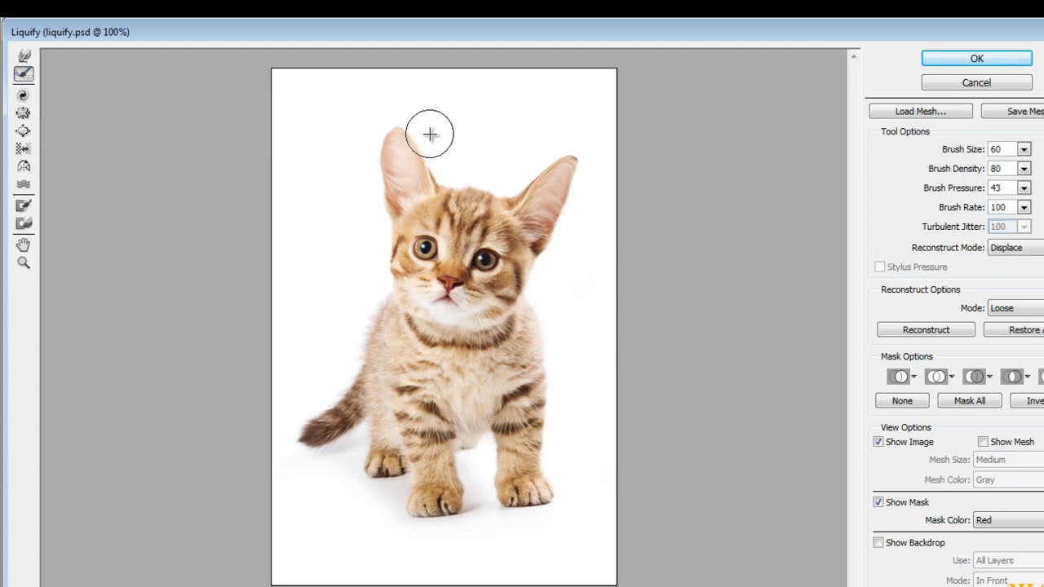
{"action": "left_click_drag", "start_coordinate": [433, 129], "coordinate": [340, 153]}
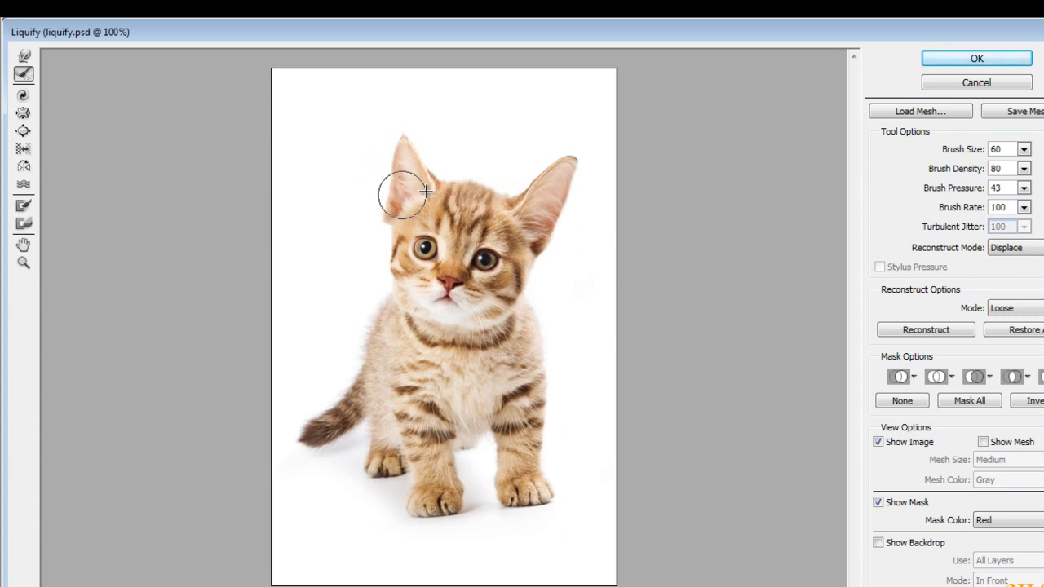
{"action": "left_click_drag", "start_coordinate": [366, 205], "coordinate": [401, 298]}
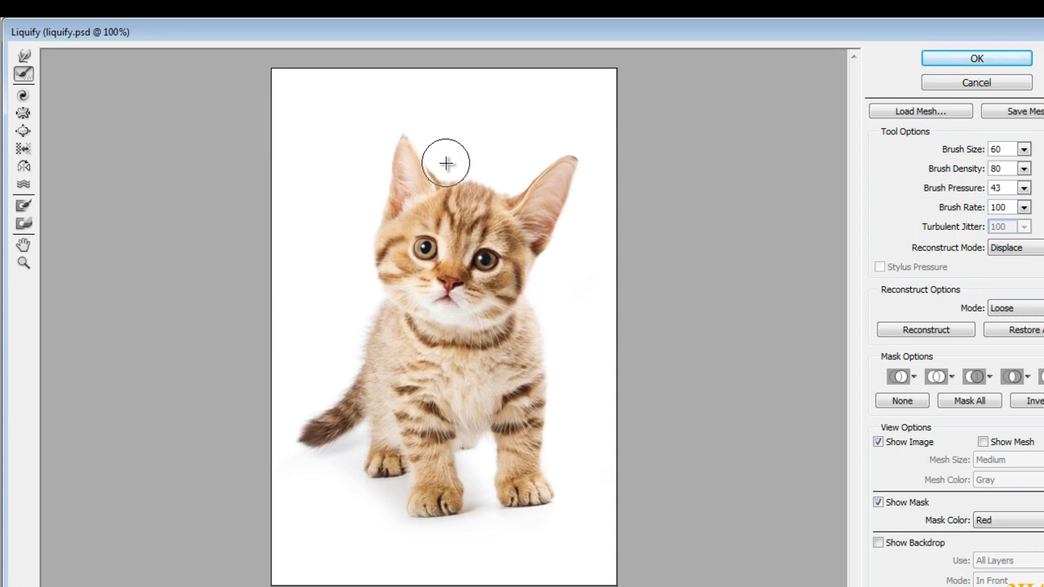
{"action": "key", "text": "ctrl+z"}
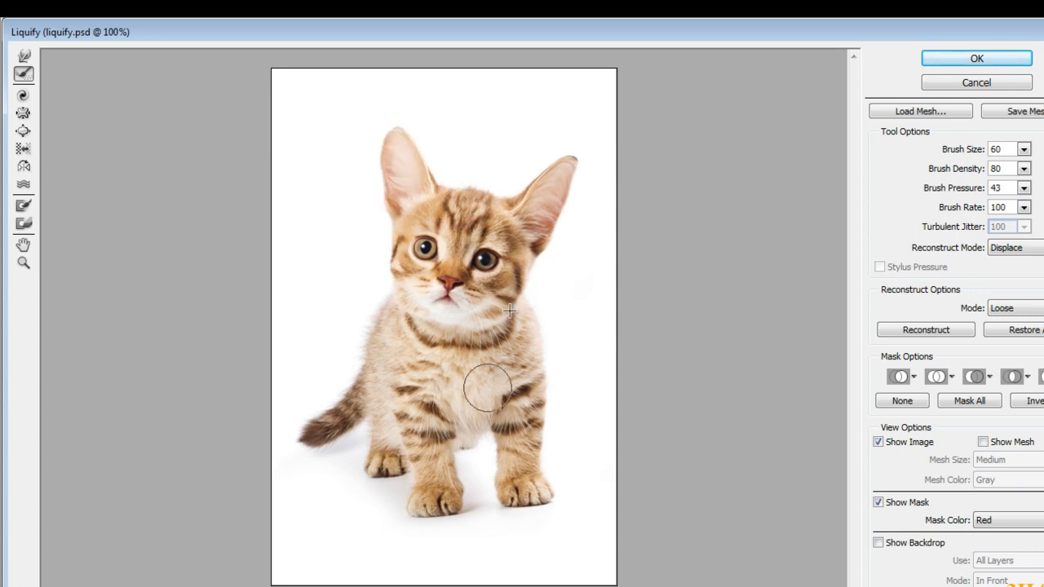
{"action": "left_click", "coordinate": [23, 97]}
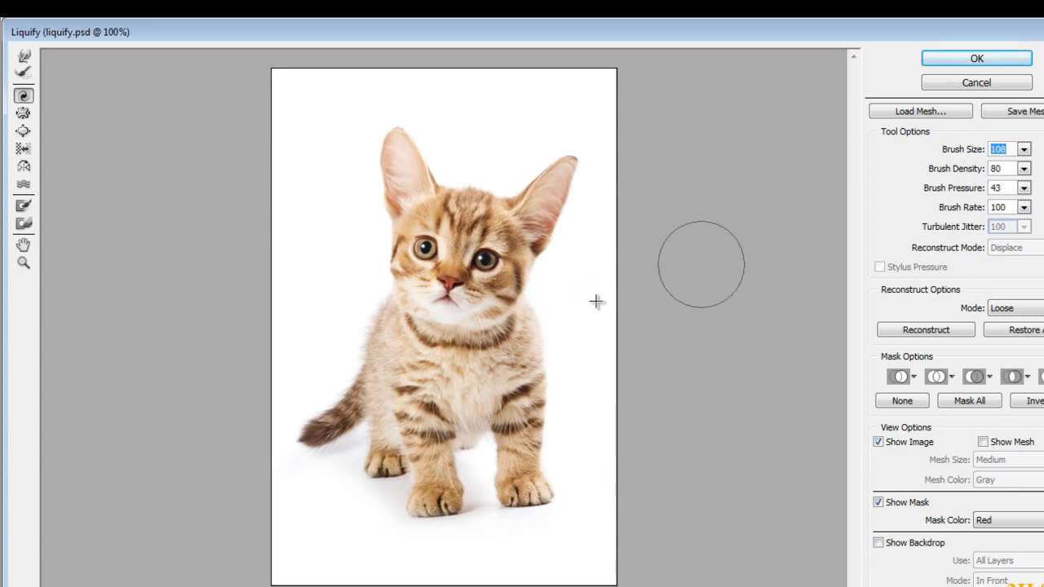
- At brush size 154, twirl the kitten's face, unwind it, and twirl again
{"action": "left_click_drag", "start_coordinate": [962, 155], "coordinate": [976, 155]}
{"action": "left_click_drag", "start_coordinate": [450, 260], "coordinate": [449, 261]}
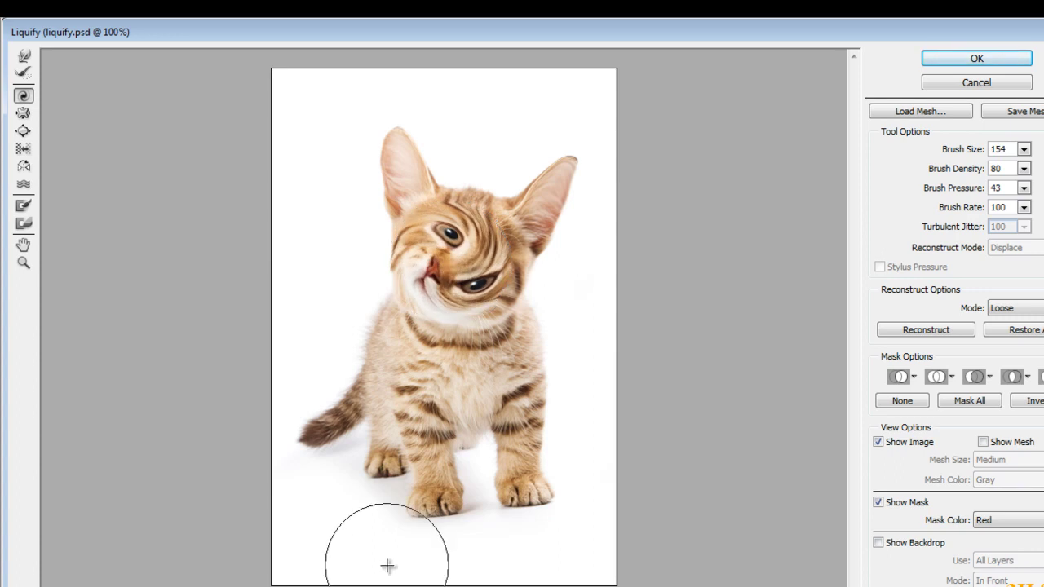
{"action": "left_click", "coordinate": [450, 263], "text": "alt"}
{"action": "left_click_drag", "start_coordinate": [448, 263], "coordinate": [448, 263]}
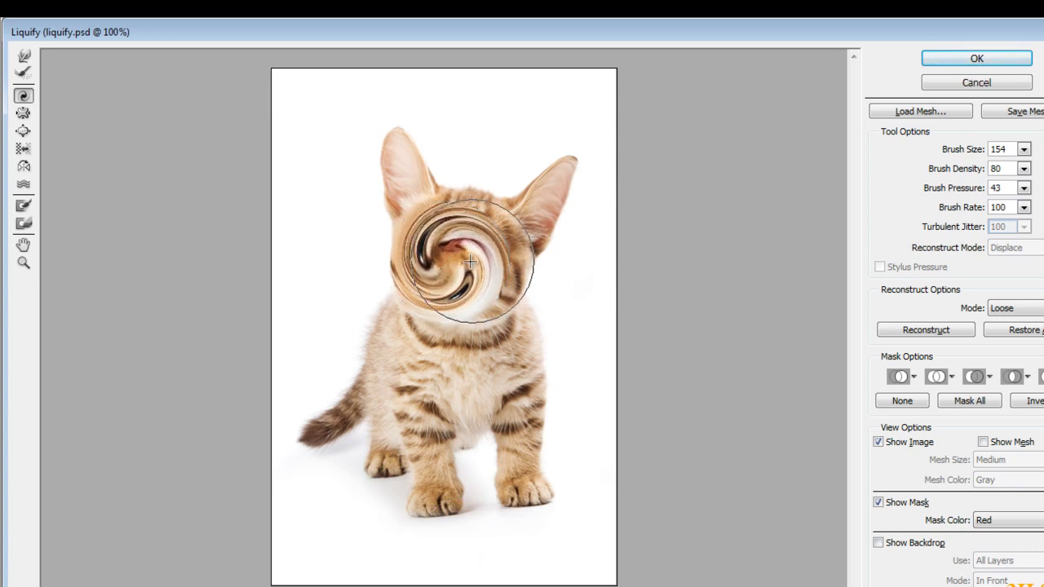
{"action": "left_click_drag", "start_coordinate": [452, 262], "coordinate": [450, 263]}
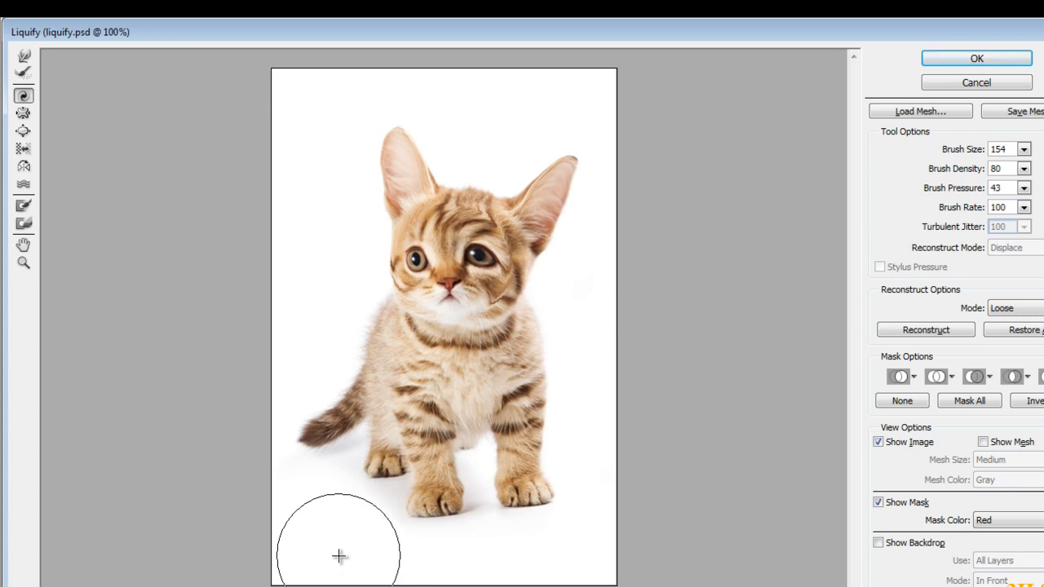
- Reconstruct the twirled face at brush size 56, undoing three unwanted strokes
{"action": "left_click", "coordinate": [23, 76]}
{"action": "left_click_drag", "start_coordinate": [462, 296], "coordinate": [432, 291]}
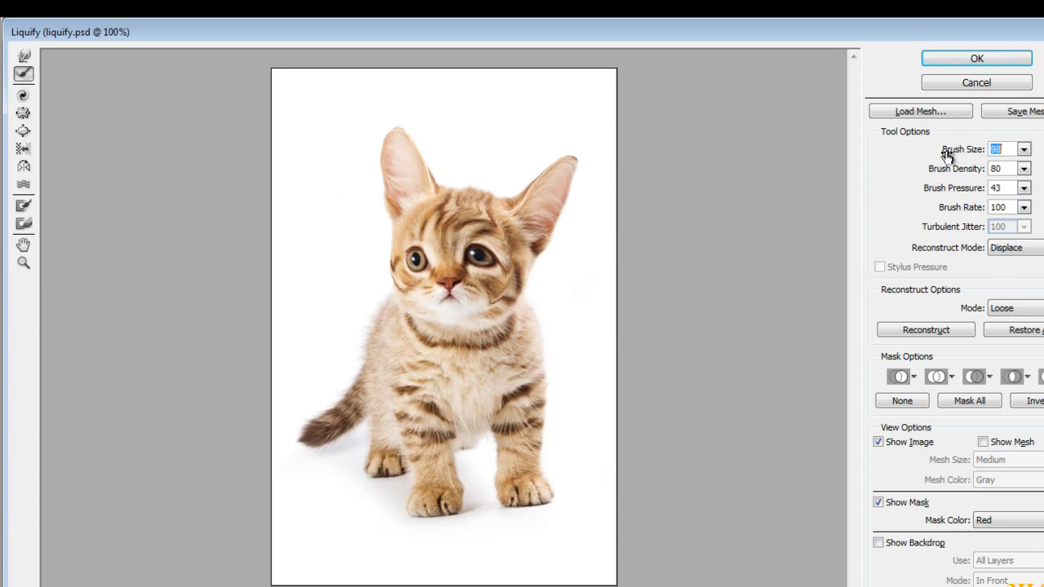
{"action": "mouse_move", "coordinate": [380, 240]}
{"action": "left_mouse_down"}
{"action": "mouse_move", "coordinate": [401, 268]}
{"action": "mouse_move", "coordinate": [477, 265]}
{"action": "mouse_move", "coordinate": [396, 261]}
{"action": "mouse_move", "coordinate": [470, 302]}
{"action": "mouse_move", "coordinate": [438, 272]}
{"action": "mouse_move", "coordinate": [458, 285]}
{"action": "left_mouse_up"}
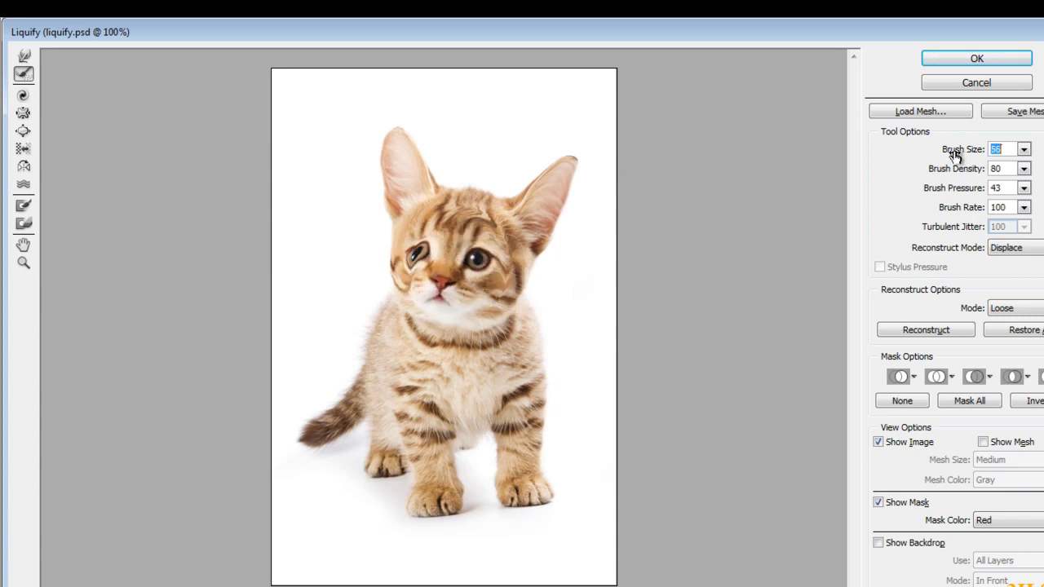
{"action": "mouse_move", "coordinate": [406, 263]}
{"action": "left_mouse_down"}
{"action": "mouse_move", "coordinate": [412, 245]}
{"action": "mouse_move", "coordinate": [433, 299]}
{"action": "mouse_move", "coordinate": [441, 272]}
{"action": "mouse_move", "coordinate": [431, 302]}
{"action": "mouse_move", "coordinate": [486, 261]}
{"action": "mouse_move", "coordinate": [419, 303]}
{"action": "mouse_move", "coordinate": [454, 337]}
{"action": "mouse_move", "coordinate": [419, 350]}
{"action": "mouse_move", "coordinate": [490, 350]}
{"action": "mouse_move", "coordinate": [423, 279]}
{"action": "mouse_move", "coordinate": [408, 334]}
{"action": "mouse_move", "coordinate": [385, 275]}
{"action": "mouse_move", "coordinate": [368, 315]}
{"action": "left_mouse_up"}
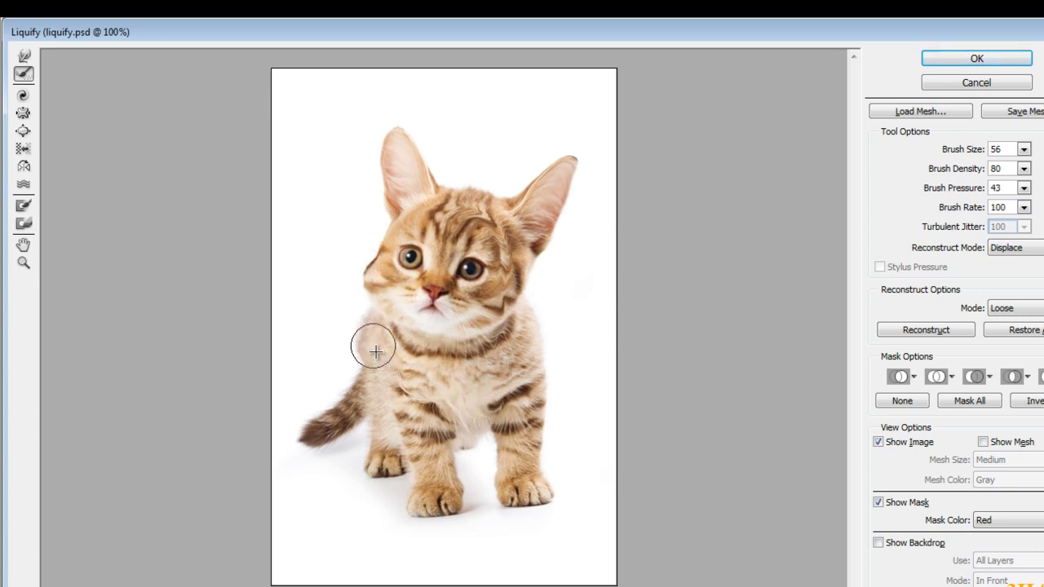
{"action": "key", "text": "ctrl+z"}
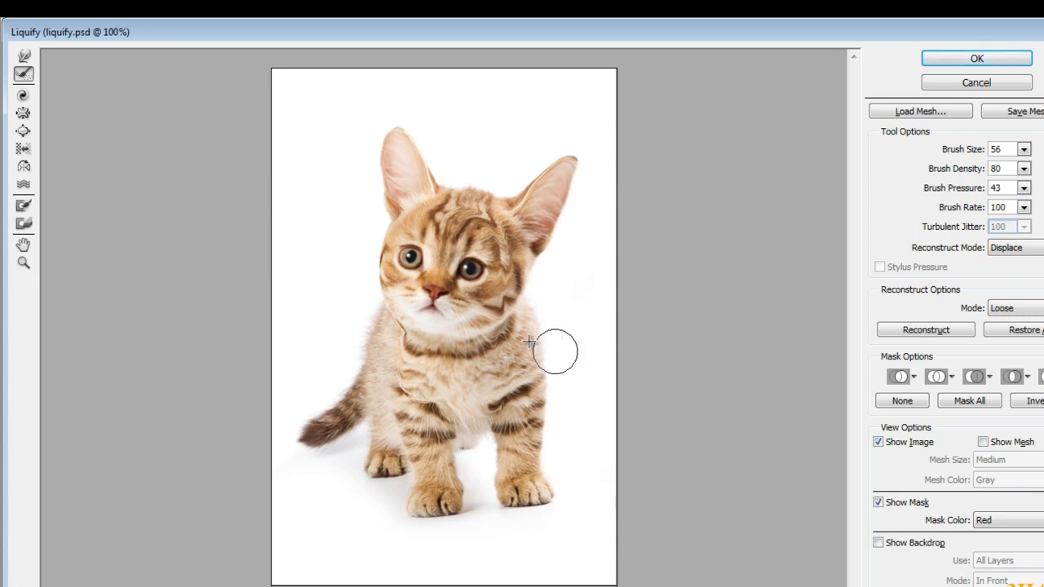
{"action": "left_click_drag", "start_coordinate": [479, 230], "coordinate": [467, 216]}
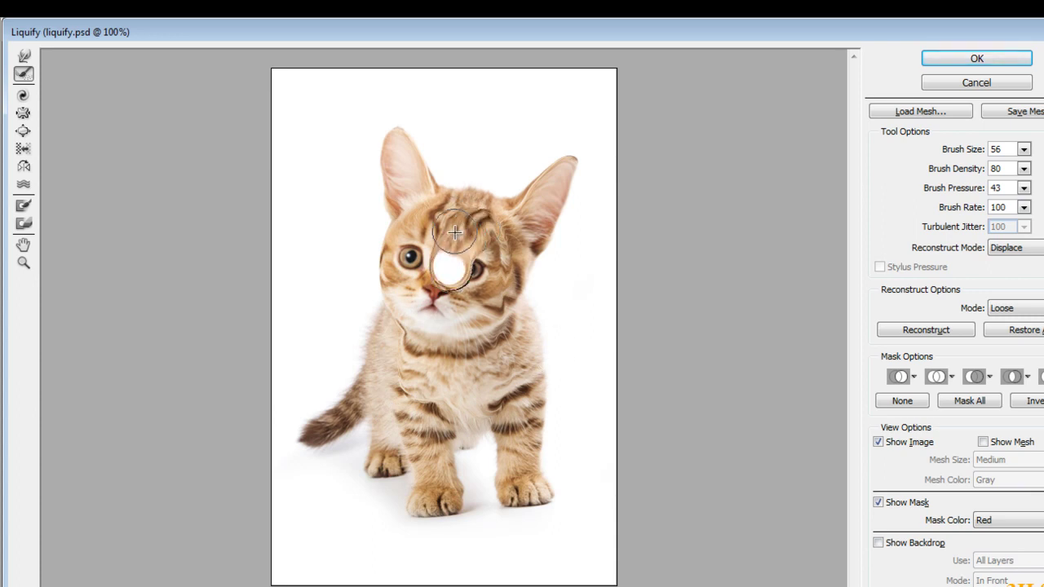
{"action": "key", "text": "ctrl+z"}
{"action": "left_click_drag", "start_coordinate": [475, 280], "coordinate": [469, 236]}
{"action": "key", "text": "ctrl+z"}
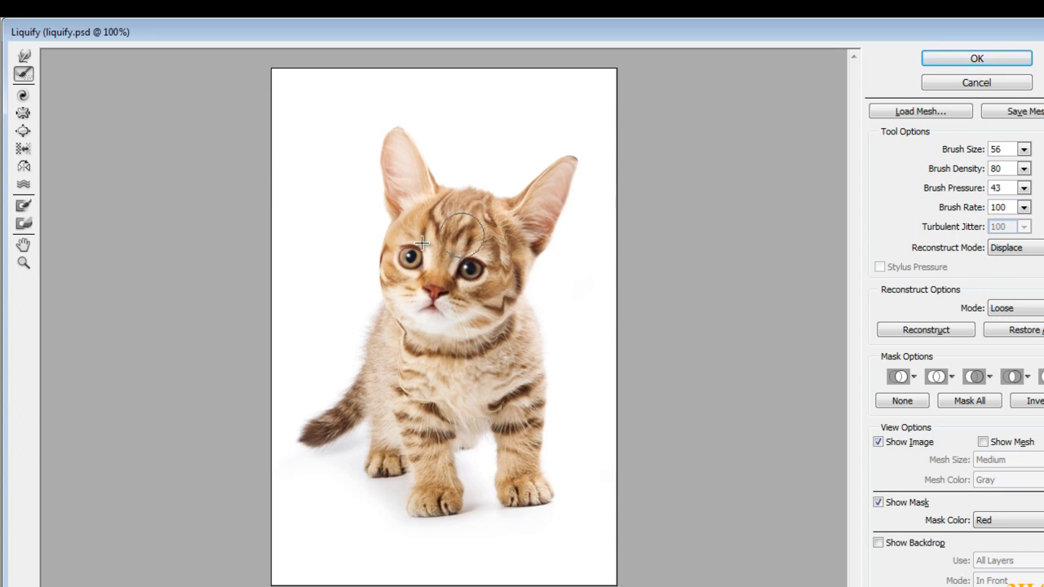
- Pucker both eyes, then bloat the nose at size 84 and undo it
{"action": "left_click", "coordinate": [18, 120]}
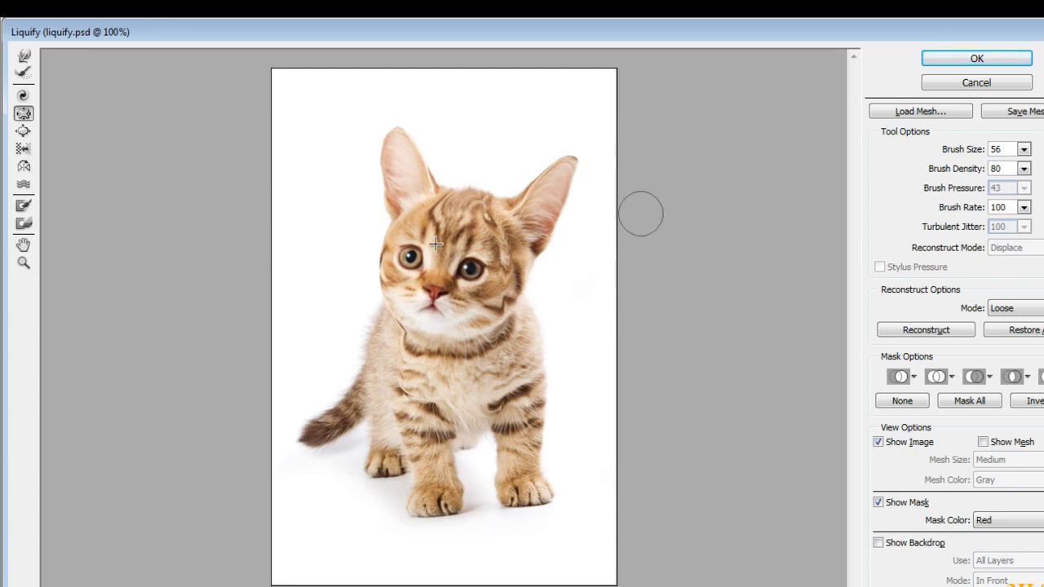
{"action": "left_click", "coordinate": [471, 270]}
{"action": "left_click", "coordinate": [410, 259]}
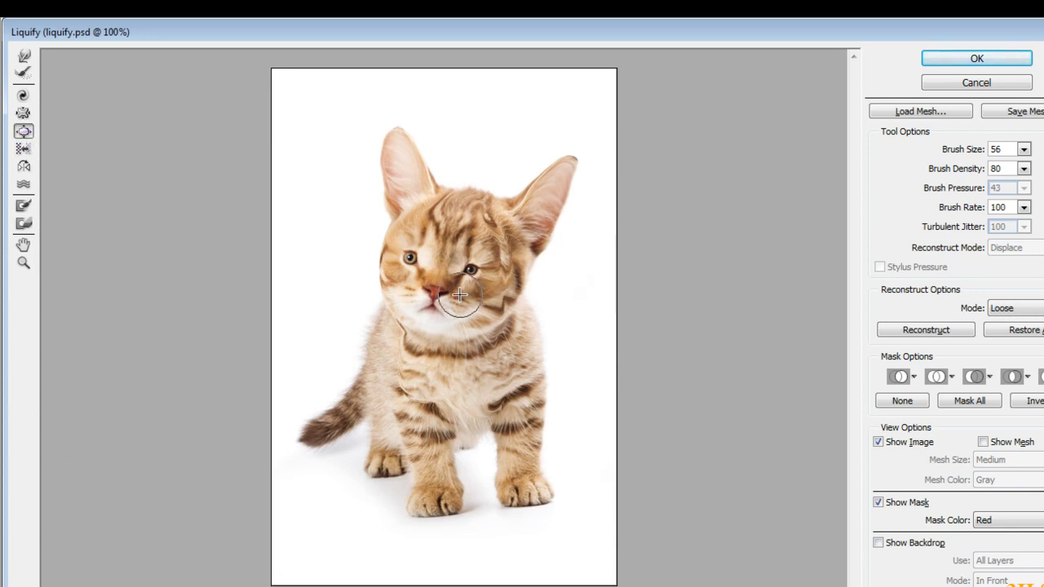
{"action": "left_click_drag", "start_coordinate": [951, 154], "coordinate": [974, 153]}
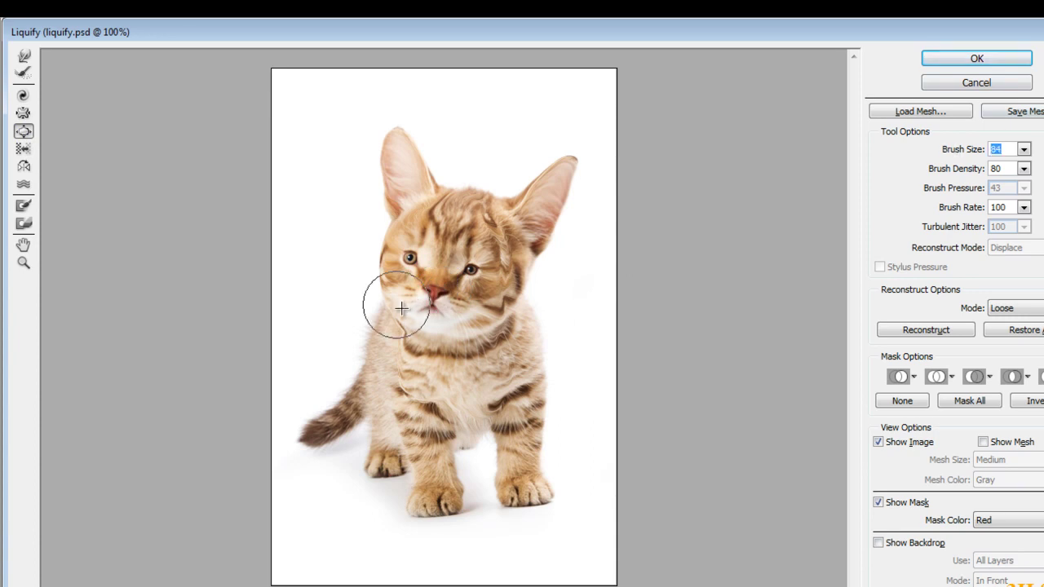
{"action": "left_click", "coordinate": [432, 296]}
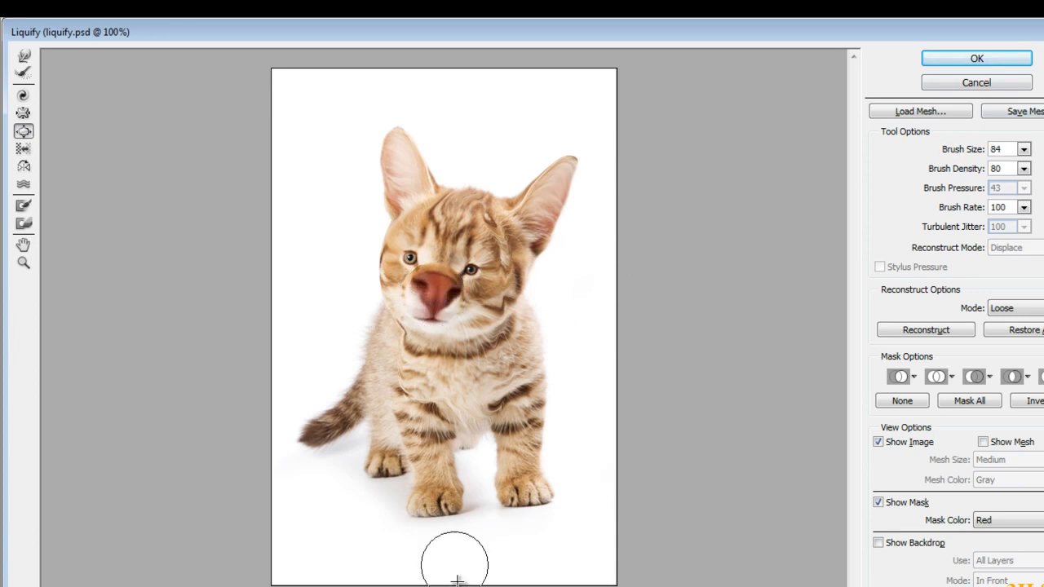
{"action": "key", "text": "ctrl+z"}
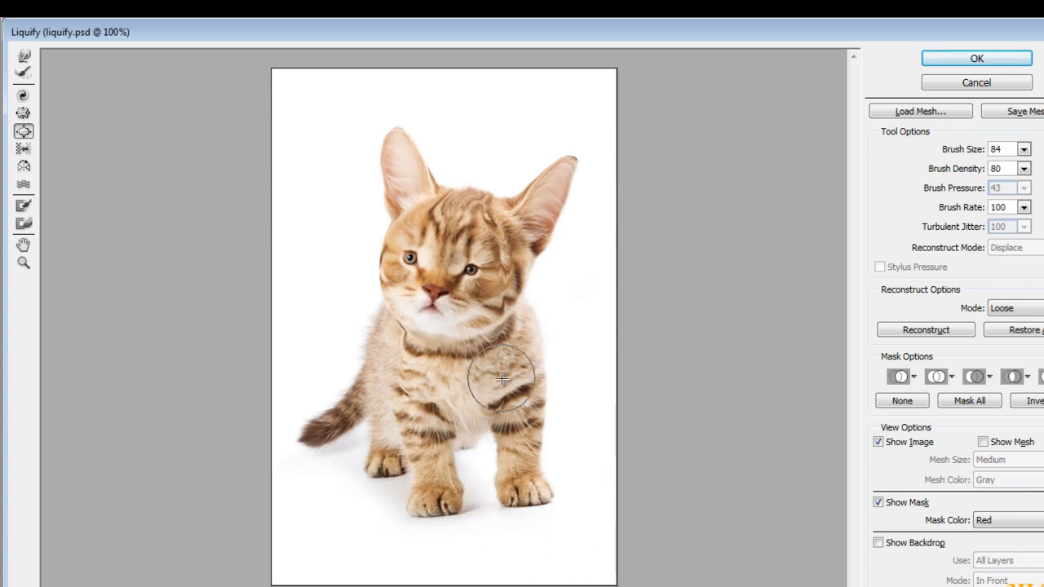
{"action": "key", "text": "ctrl+alt+z"}
{"action": "key", "text": "ctrl+alt+z"}
{"action": "key", "text": "ctrl+alt+z"}
{"action": "key", "text": "ctrl+alt+z"}
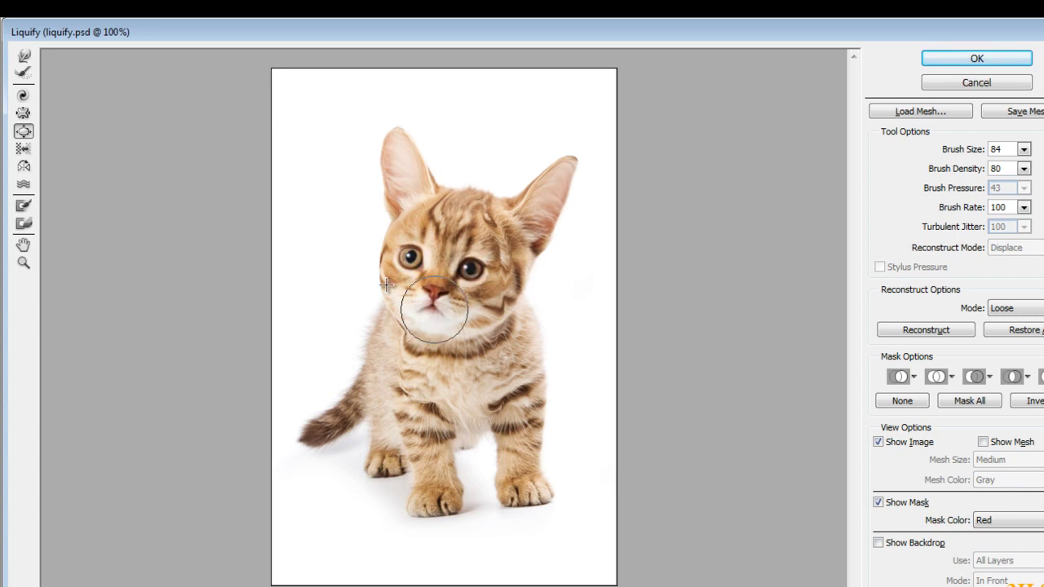
- Bloat both kitten eyes much larger with brush size 62
{"action": "key", "text": "bracketleft"}
{"action": "key", "text": "bracketleft"}
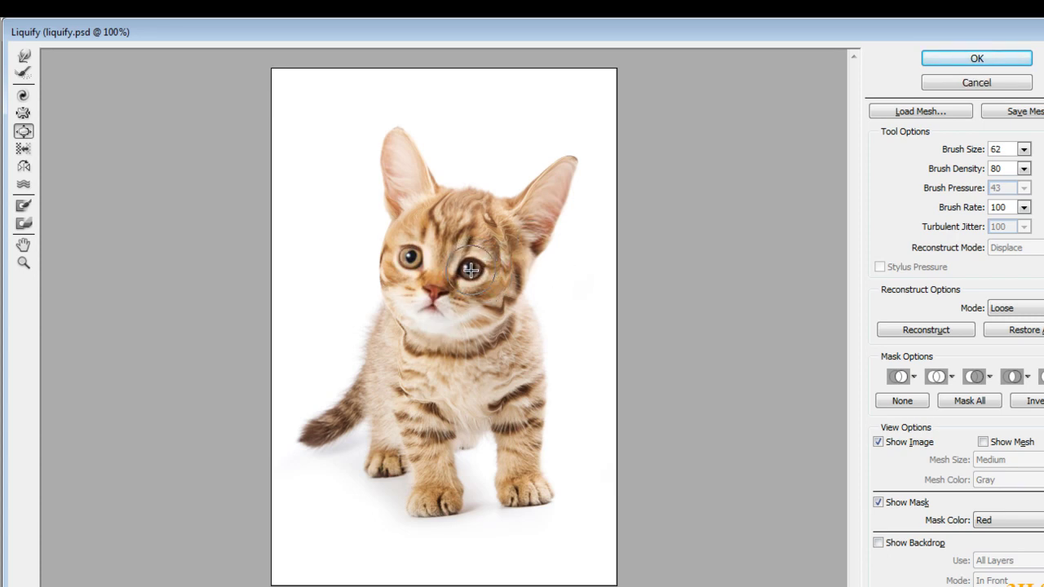
{"action": "left_click", "coordinate": [470, 269]}
{"action": "left_click", "coordinate": [410, 259]}
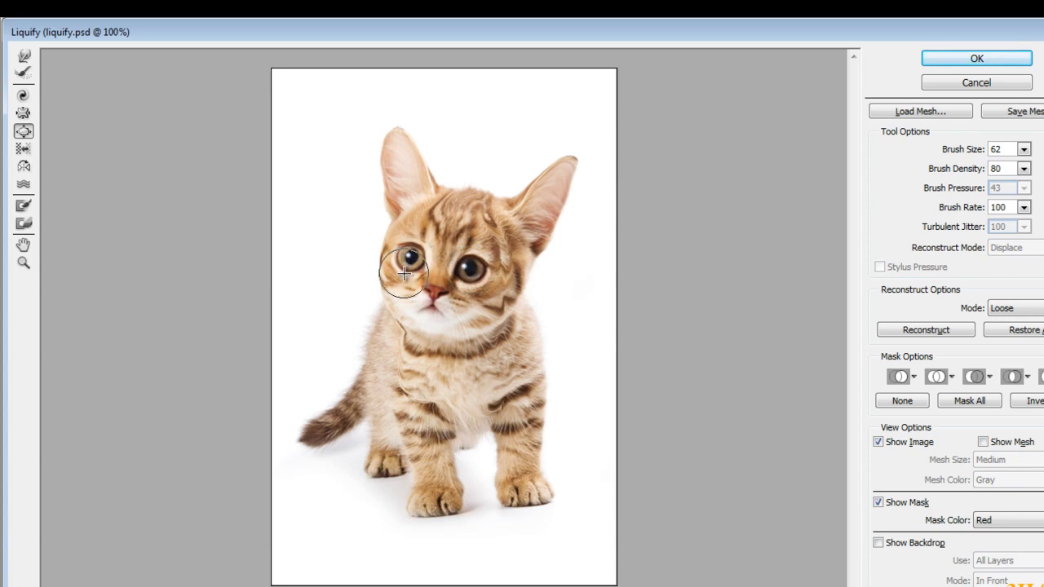
{"action": "left_click", "coordinate": [411, 258]}
{"action": "left_click_drag", "start_coordinate": [473, 269], "coordinate": [470, 287]}
{"action": "left_click", "coordinate": [23, 115]}
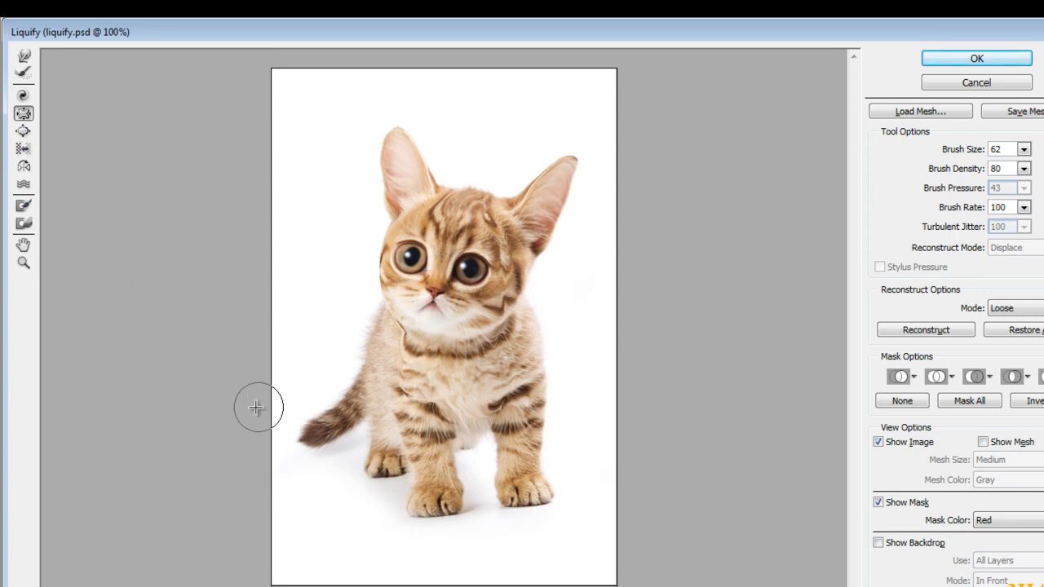
- Forward-warp around the kitten's eyes, undoing the strokes that squinted its face
{"action": "left_click", "coordinate": [21, 150]}
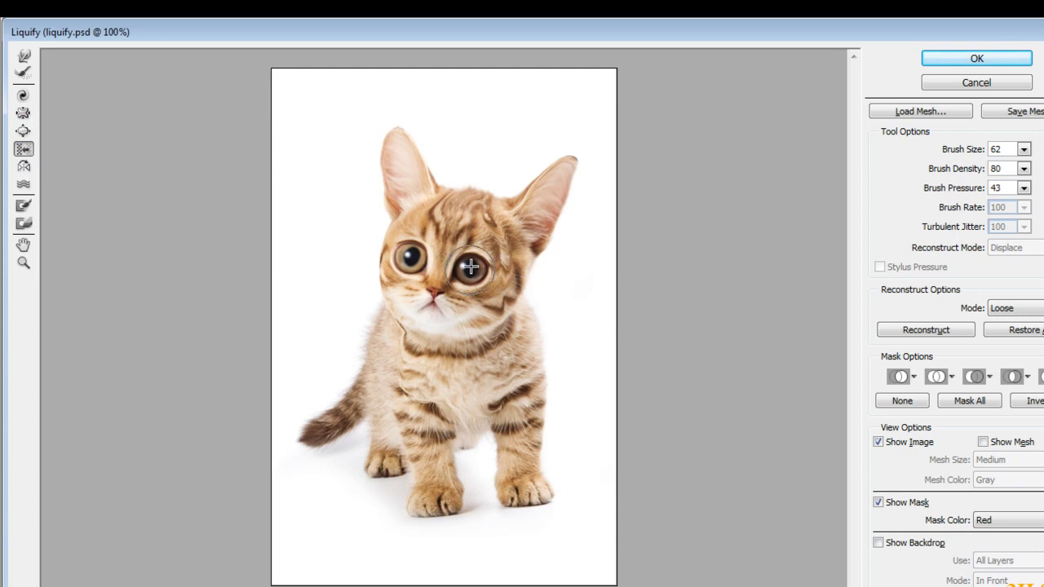
{"action": "left_click_drag", "start_coordinate": [471, 266], "coordinate": [372, 275]}
{"action": "left_click_drag", "start_coordinate": [396, 232], "coordinate": [449, 271]}
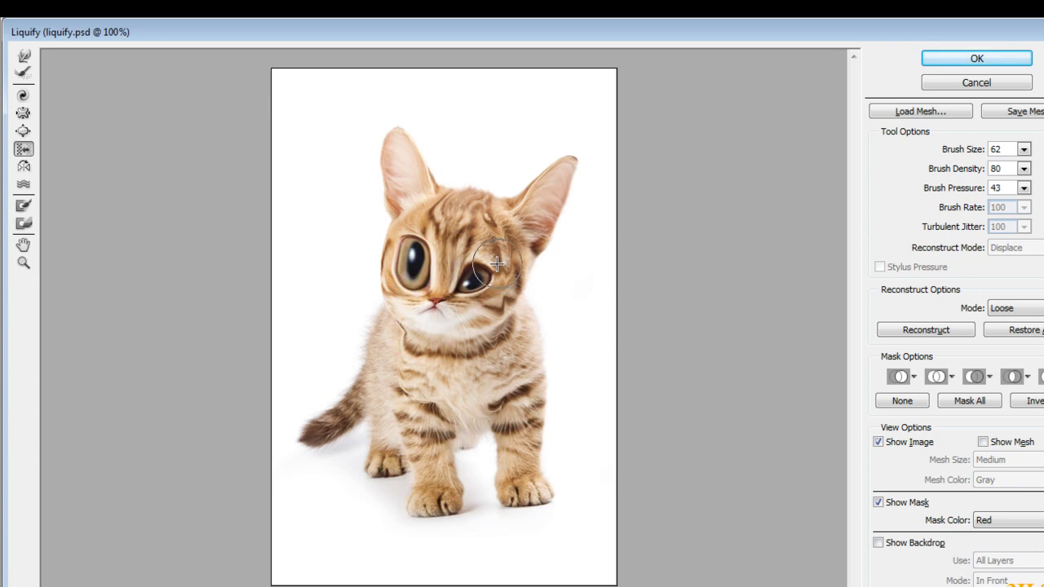
{"action": "key", "text": "ctrl+z"}
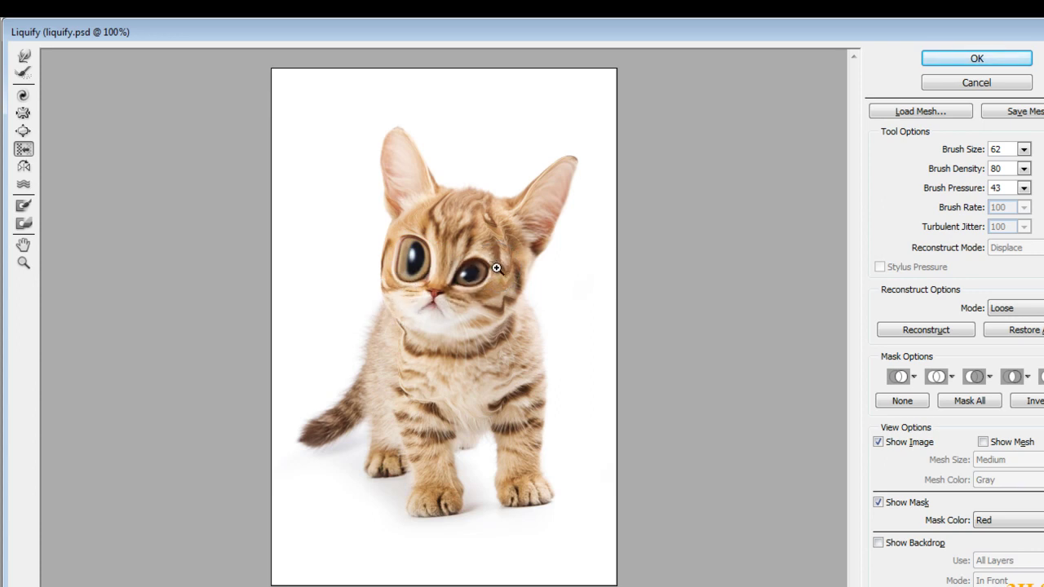
{"action": "key", "text": "ctrl+alt+z"}
{"action": "key", "text": "ctrl+alt+z"}
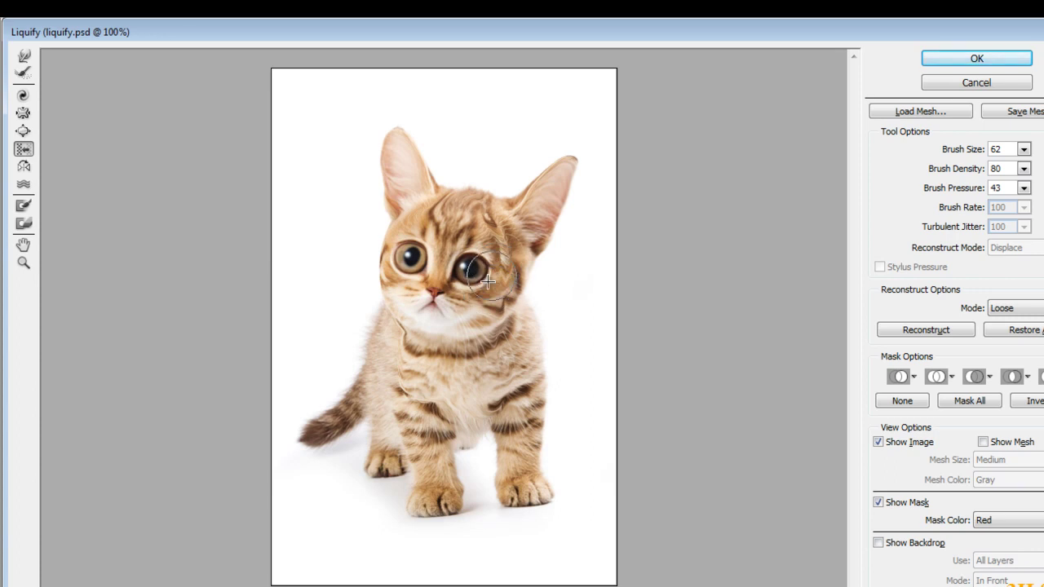
{"action": "mouse_move", "coordinate": [367, 256]}
{"action": "left_mouse_down"}
{"action": "mouse_move", "coordinate": [460, 291]}
{"action": "mouse_move", "coordinate": [431, 280]}
{"action": "left_mouse_up"}
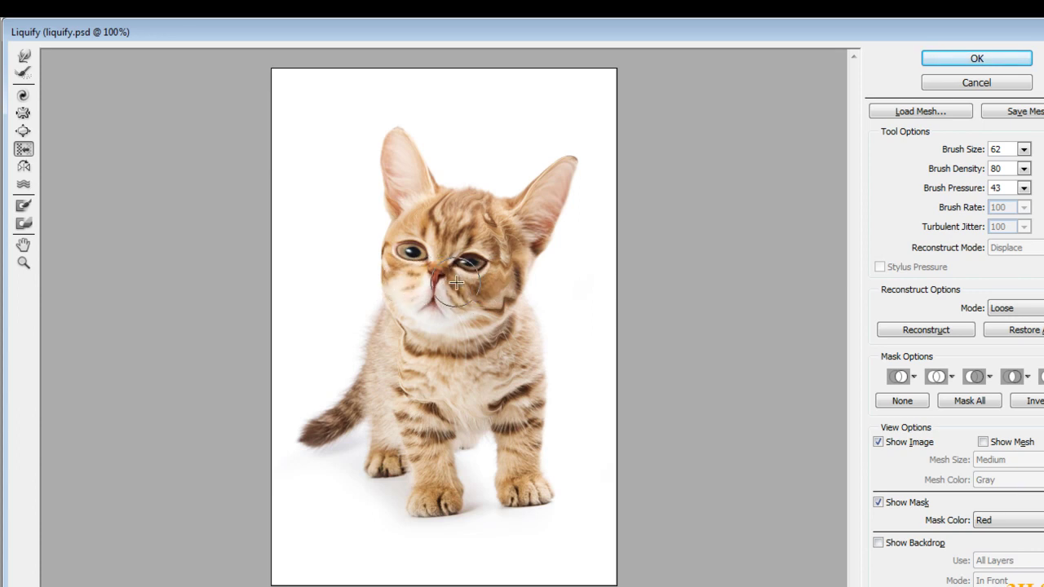
{"action": "left_click_drag", "start_coordinate": [432, 280], "coordinate": [550, 310]}
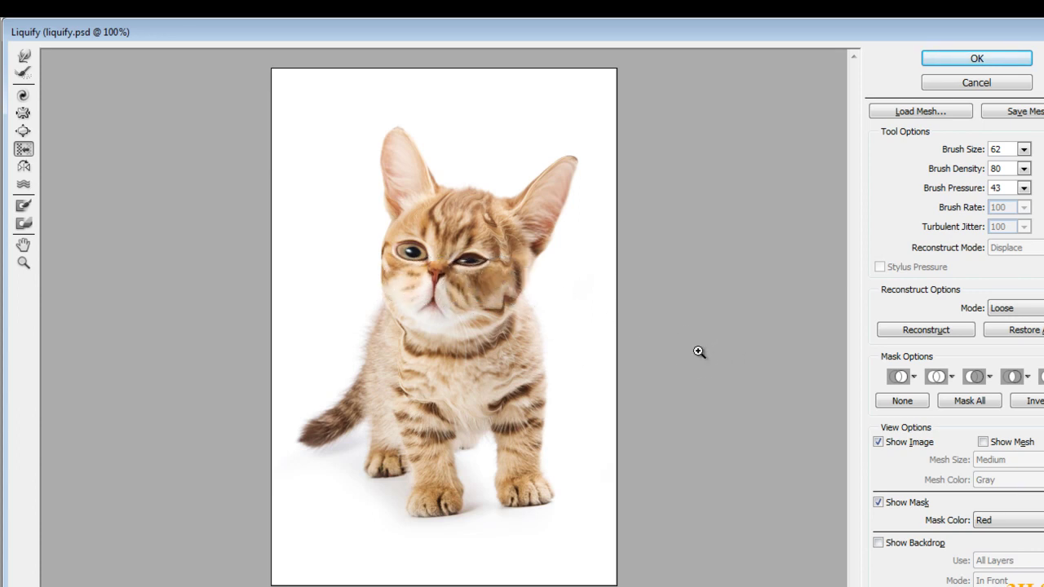
{"action": "key", "text": "ctrl+z"}
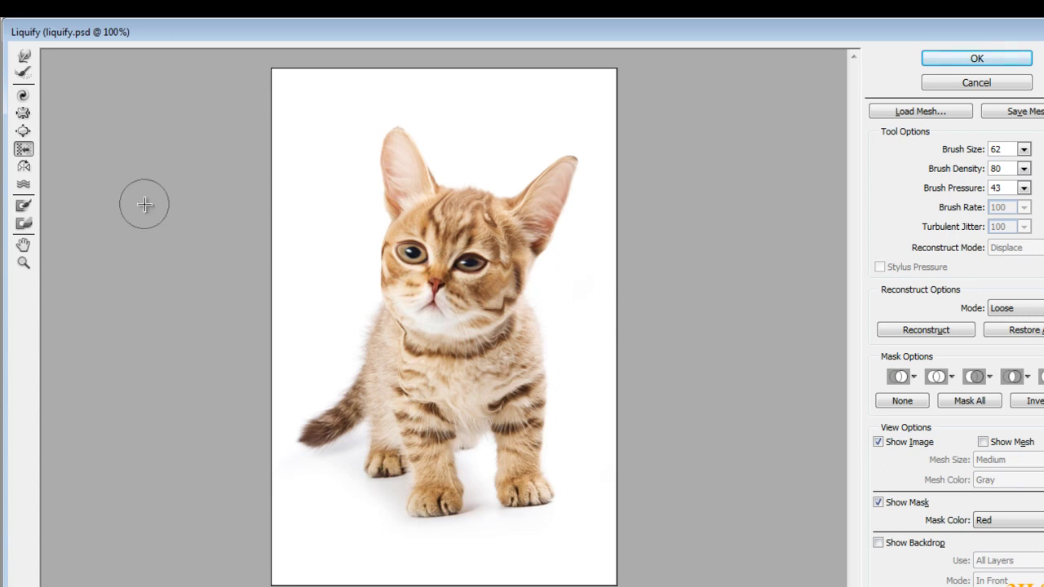
- Bloat the kitten's face with a 336-size Bloat brush, redoing it around the nose
{"action": "left_click", "coordinate": [28, 137]}
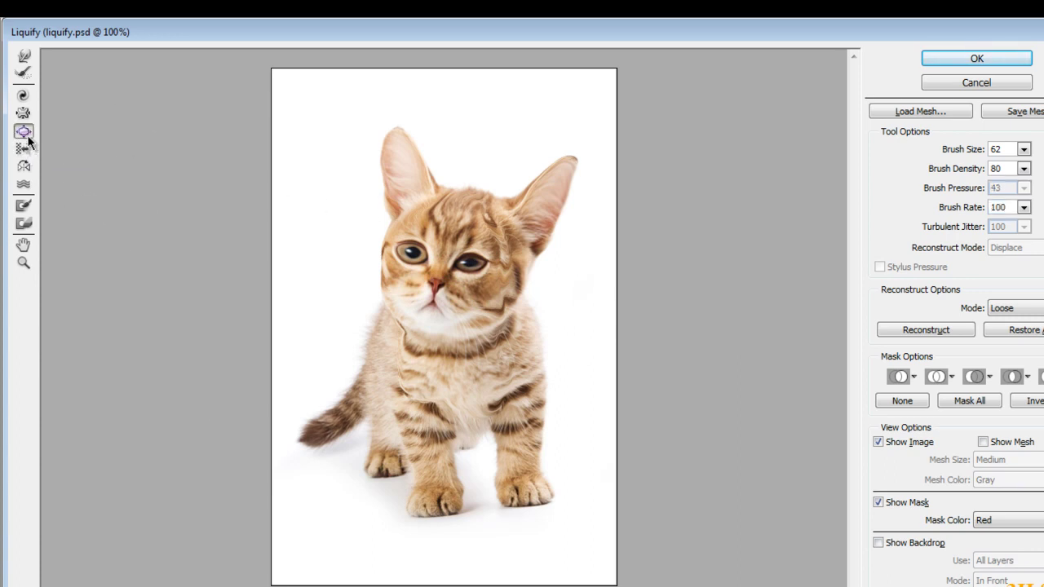
{"action": "left_click_drag", "start_coordinate": [947, 151], "coordinate": [997, 151]}
{"action": "left_click", "coordinate": [510, 262]}
{"action": "left_click", "coordinate": [445, 248]}
{"action": "left_click_drag", "start_coordinate": [448, 247], "coordinate": [458, 246]}
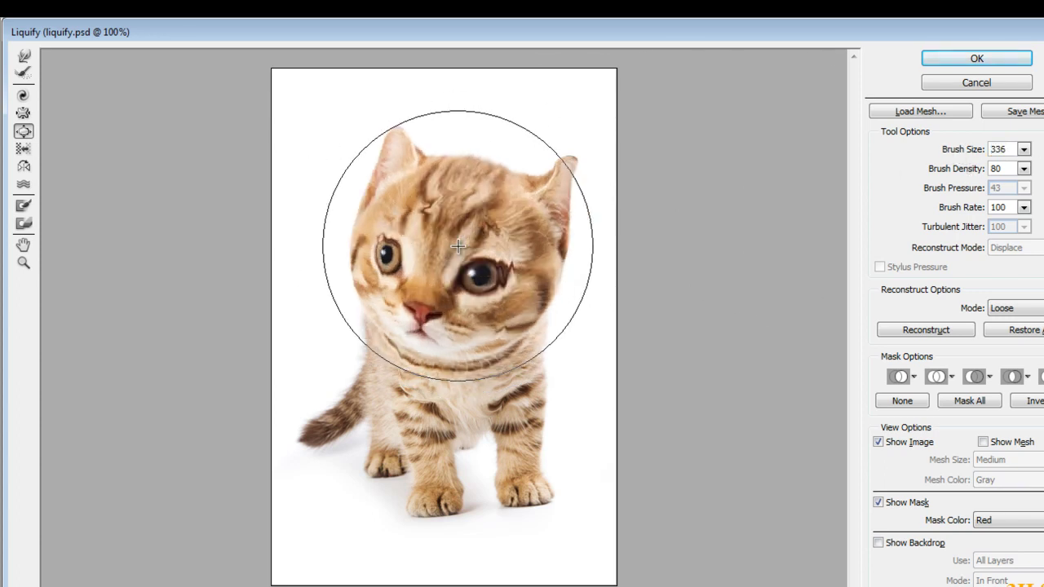
{"action": "key", "text": "ctrl+z"}
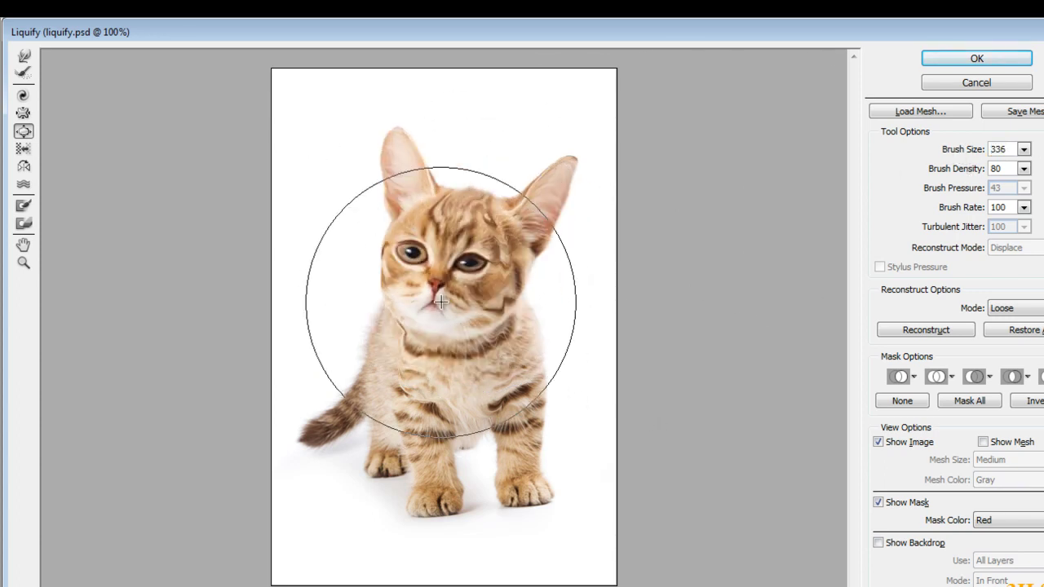
{"action": "left_click_drag", "start_coordinate": [434, 306], "coordinate": [441, 299]}
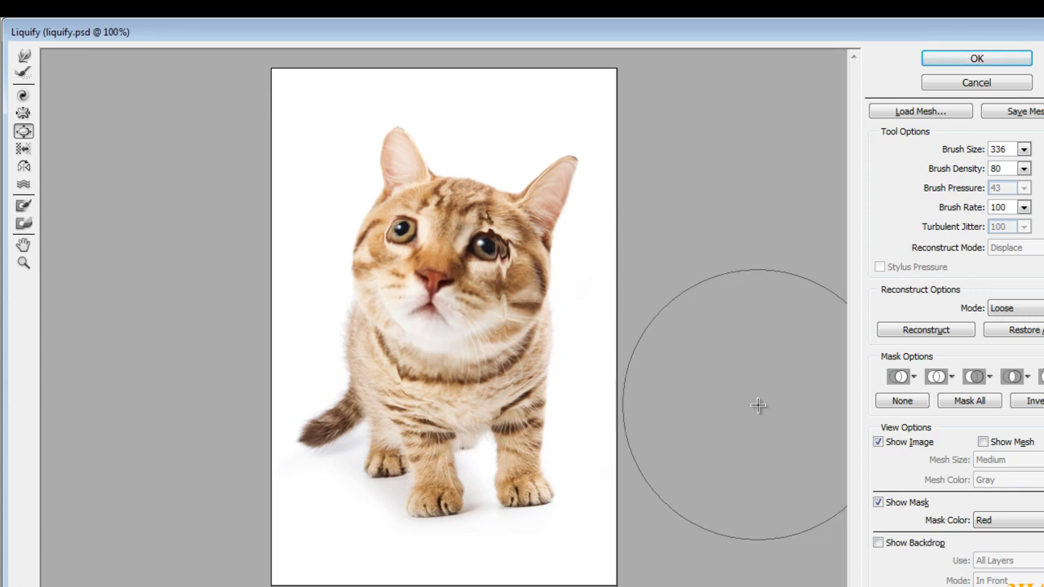
- Try mirror-smearing the kitten's body and head, undoing each attempt
{"action": "left_click", "coordinate": [23, 168]}
{"action": "mouse_move", "coordinate": [451, 279]}
{"action": "left_mouse_down"}
{"action": "mouse_move", "coordinate": [433, 275]}
{"action": "mouse_move", "coordinate": [420, 303]}
{"action": "mouse_move", "coordinate": [481, 317]}
{"action": "mouse_move", "coordinate": [447, 308]}
{"action": "mouse_move", "coordinate": [436, 273]}
{"action": "mouse_move", "coordinate": [495, 264]}
{"action": "mouse_move", "coordinate": [499, 296]}
{"action": "mouse_move", "coordinate": [573, 347]}
{"action": "left_mouse_up"}
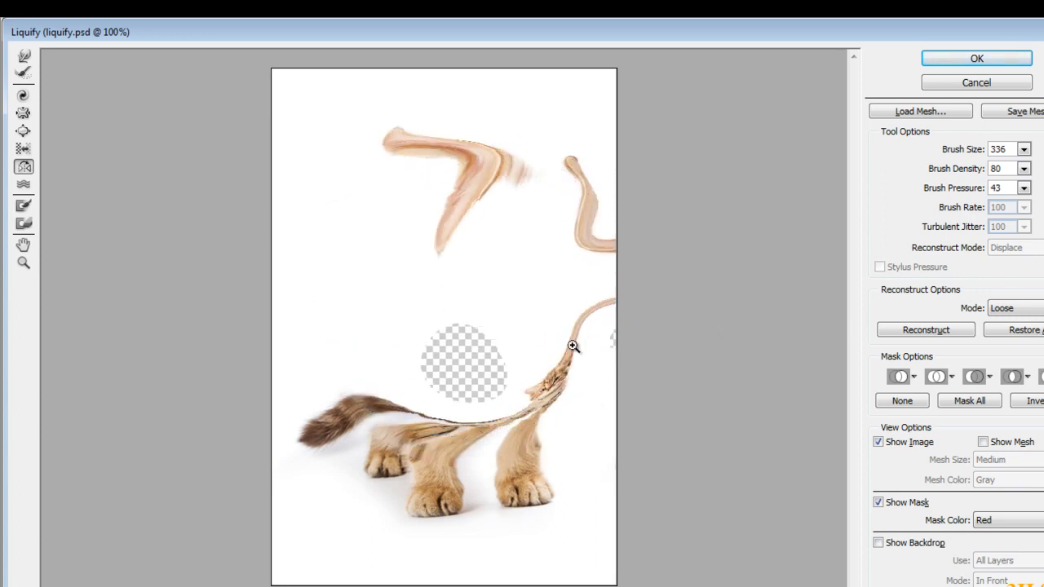
{"action": "key", "text": "ctrl+z"}
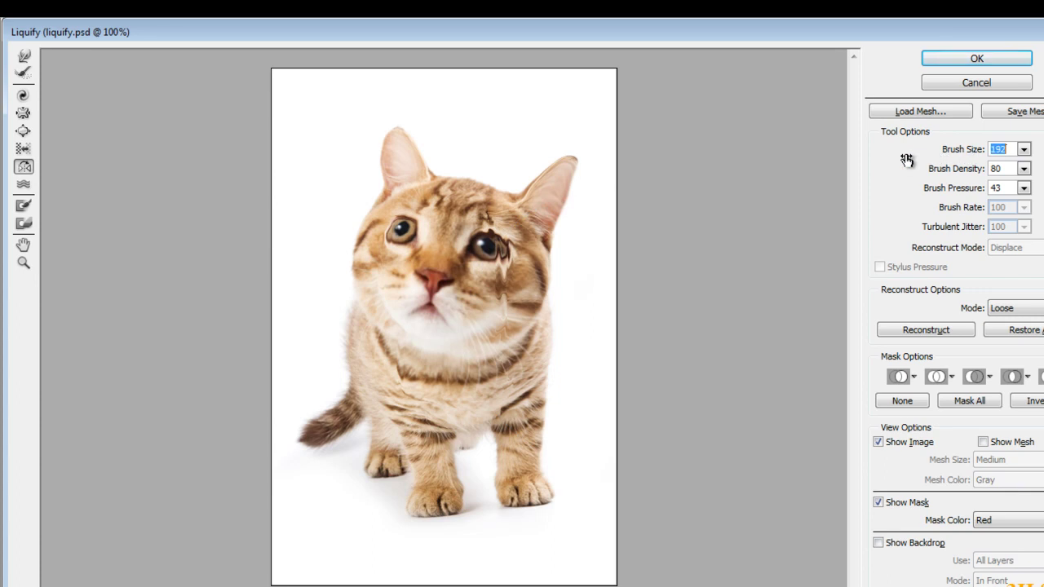
{"action": "mouse_move", "coordinate": [481, 253]}
{"action": "left_mouse_down"}
{"action": "mouse_move", "coordinate": [443, 299]}
{"action": "mouse_move", "coordinate": [421, 261]}
{"action": "mouse_move", "coordinate": [472, 238]}
{"action": "mouse_move", "coordinate": [459, 255]}
{"action": "left_mouse_up"}
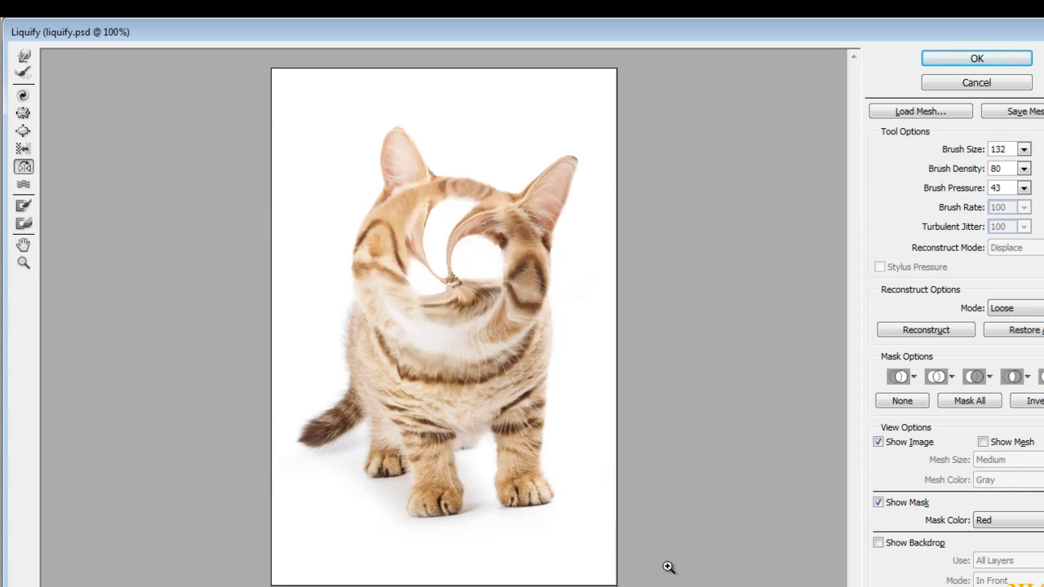
{"action": "key", "text": "ctrl+z"}
- Cancel all Liquify changes and reopen Liquify on the original kitten
{"action": "left_click", "coordinate": [990, 85]}
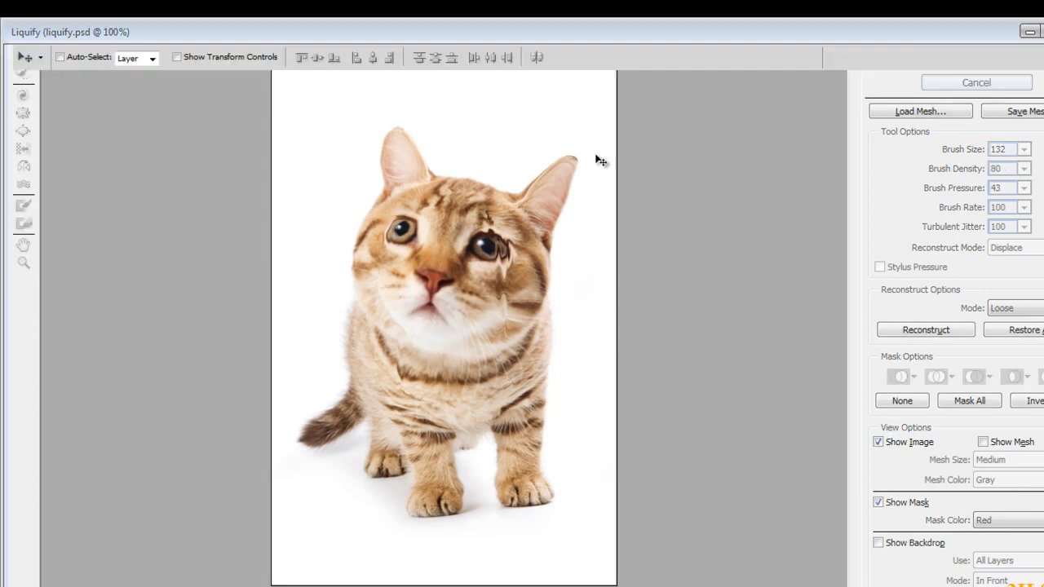
{"action": "left_click", "coordinate": [226, 31]}
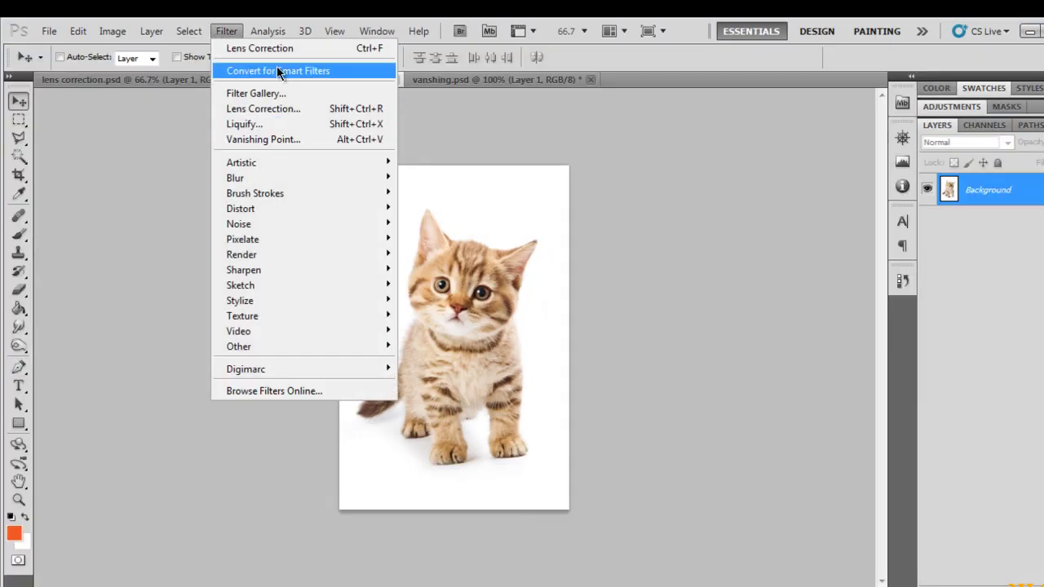
{"action": "left_click", "coordinate": [271, 126]}
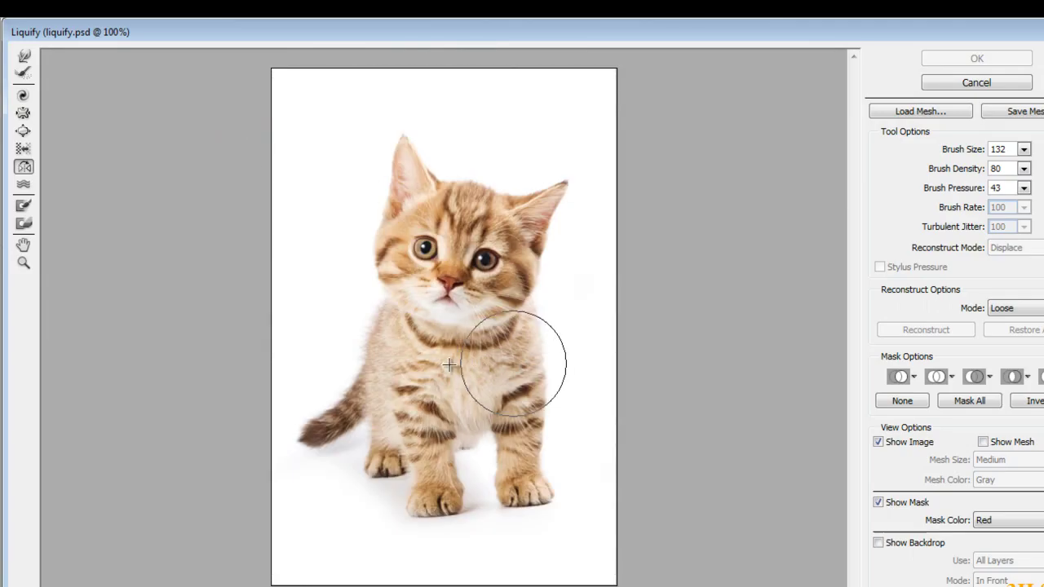
- Bloat both eyes with a 92-size Bloat brush and fill out both ears
{"action": "left_click", "coordinate": [24, 132]}
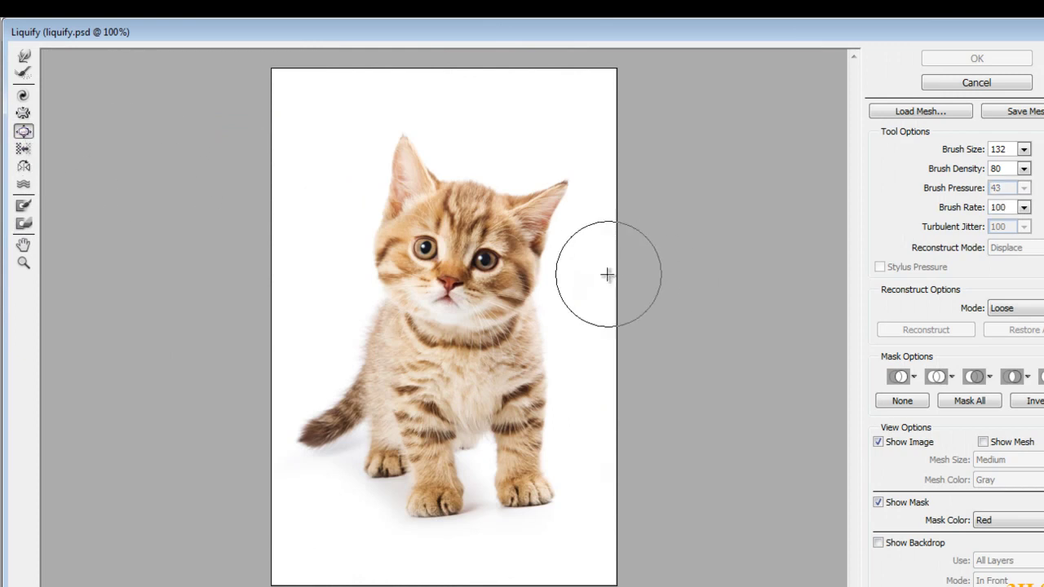
{"action": "left_click", "coordinate": [488, 260]}
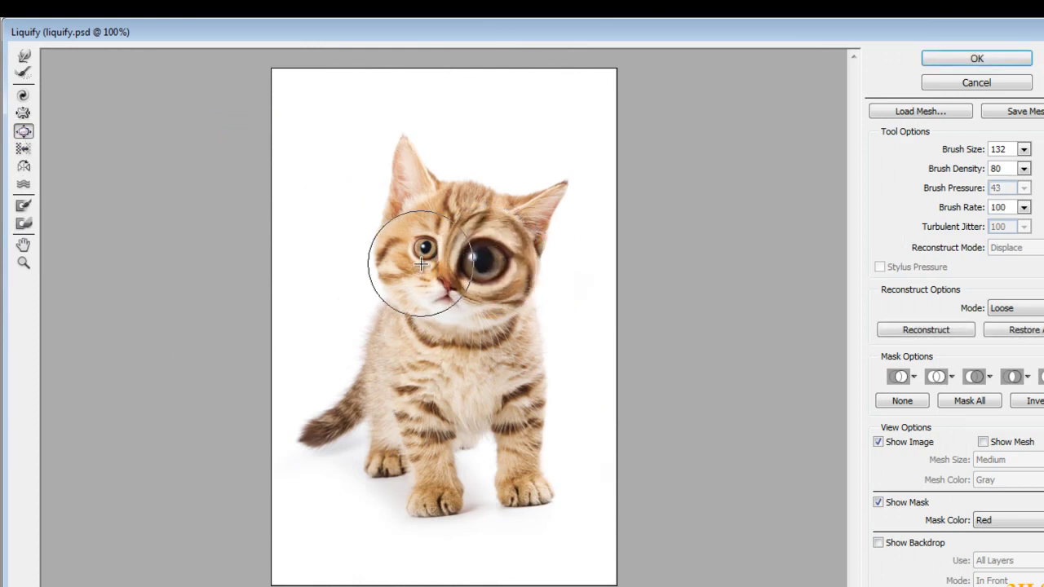
{"action": "key", "text": "ctrl+z"}
{"action": "left_click_drag", "start_coordinate": [952, 155], "coordinate": [944, 155]}
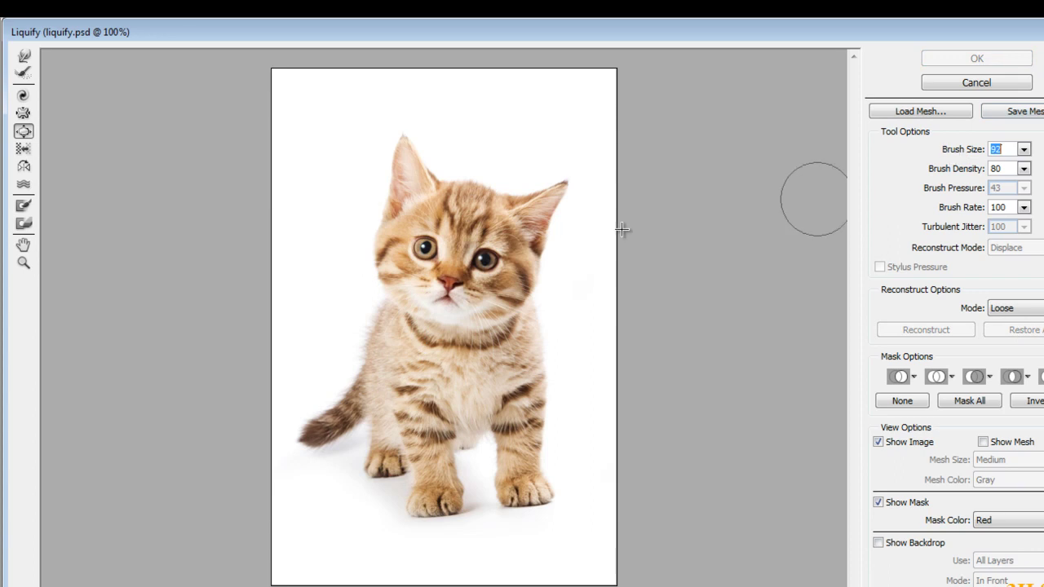
{"action": "left_click", "coordinate": [485, 259]}
{"action": "left_click", "coordinate": [425, 247]}
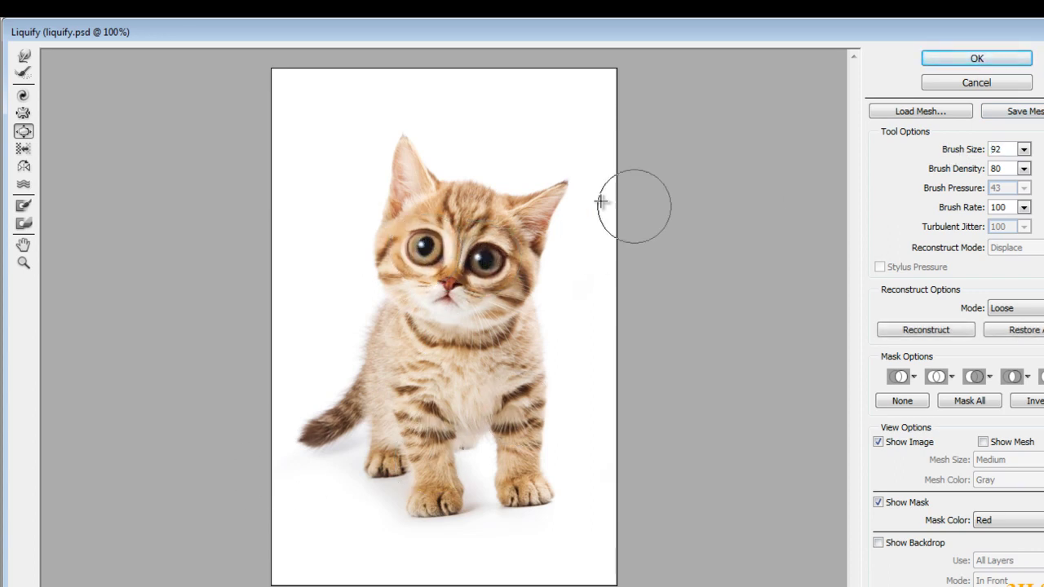
{"action": "left_click", "coordinate": [554, 194]}
{"action": "left_click", "coordinate": [395, 167]}
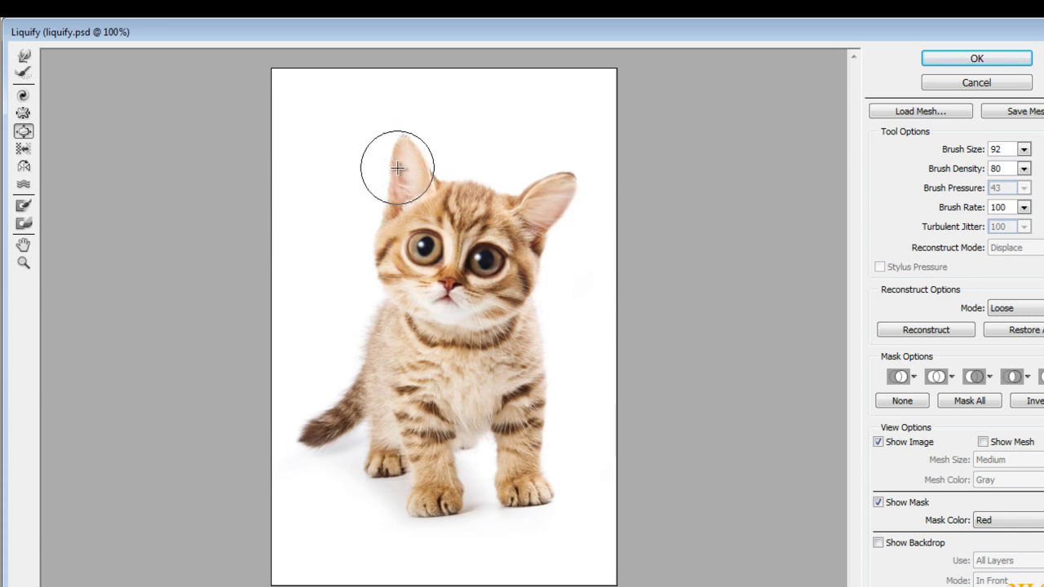
- Pull both ear tips upward with a 142-size Forward Warp brush
{"action": "left_click", "coordinate": [24, 56]}
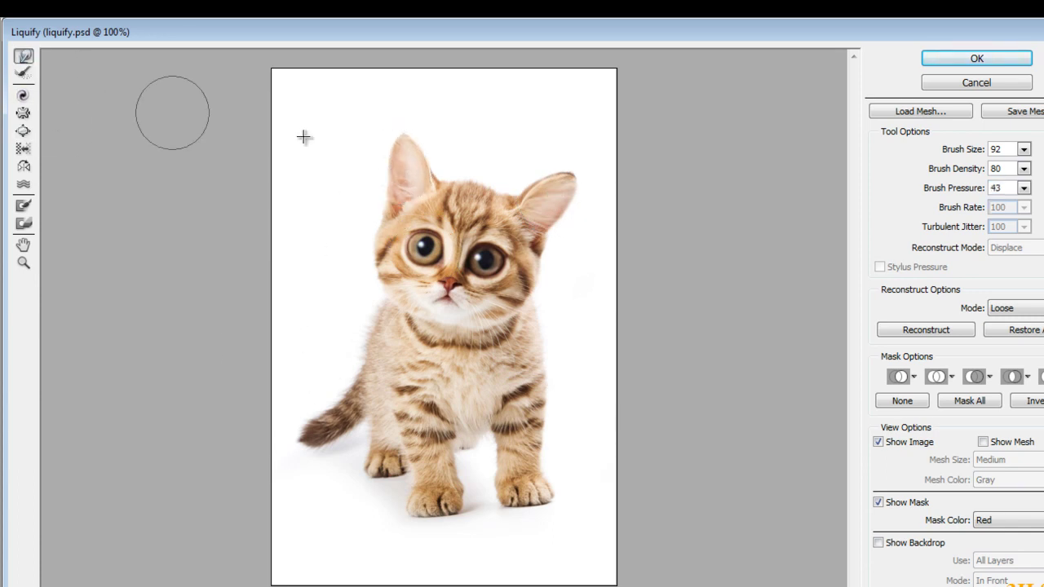
{"action": "left_click_drag", "start_coordinate": [963, 152], "coordinate": [979, 152]}
{"action": "left_click_drag", "start_coordinate": [397, 150], "coordinate": [389, 131]}
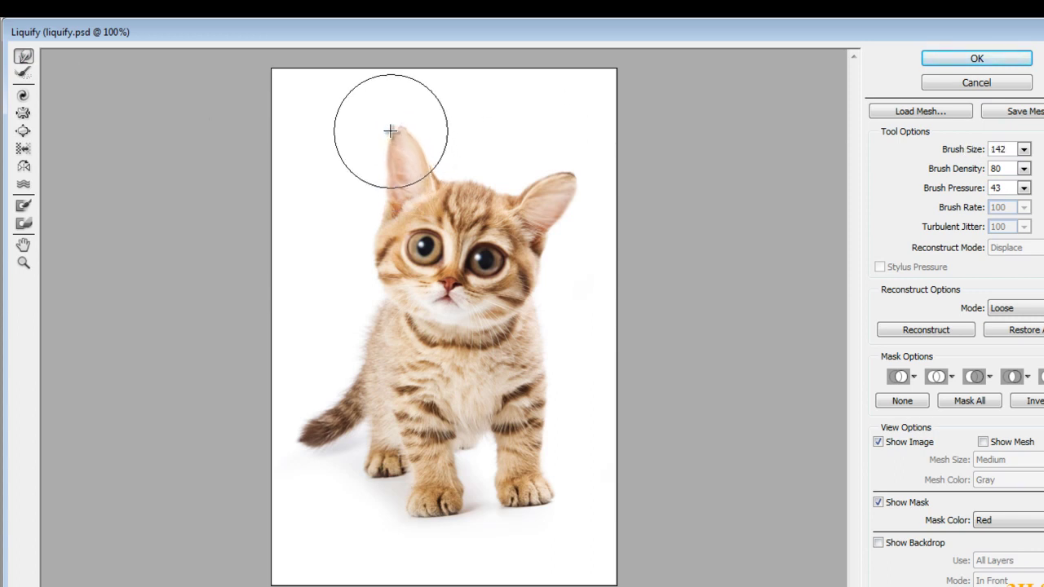
{"action": "left_click_drag", "start_coordinate": [384, 170], "coordinate": [385, 133]}
{"action": "left_click_drag", "start_coordinate": [405, 172], "coordinate": [371, 137]}
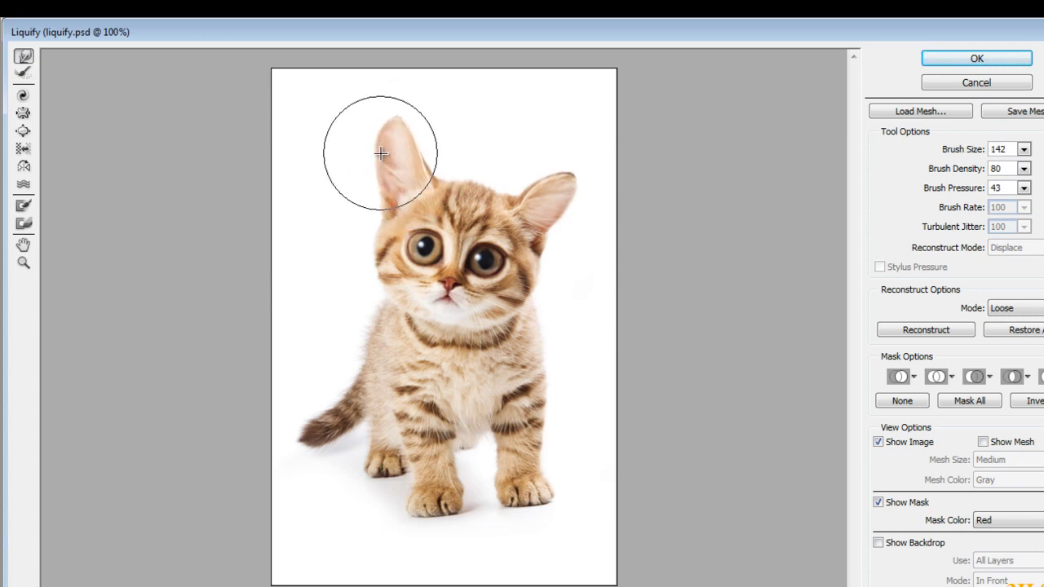
{"action": "left_click_drag", "start_coordinate": [551, 203], "coordinate": [561, 160]}
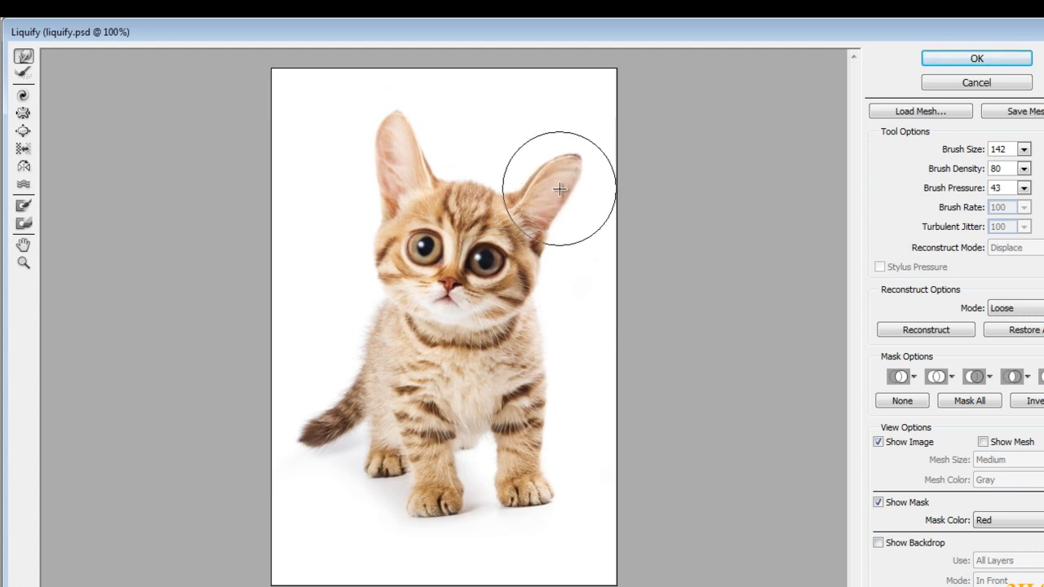
{"action": "left_click_drag", "start_coordinate": [541, 187], "coordinate": [538, 174]}
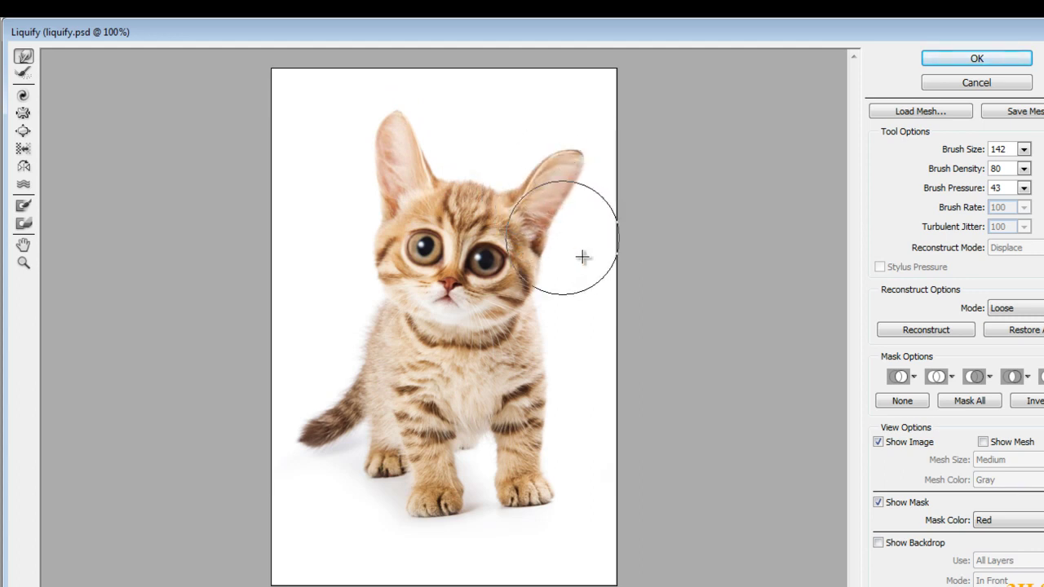
- Pucker the kitten's tail, front legs and chest fur to shrink them
{"action": "left_click", "coordinate": [23, 136]}
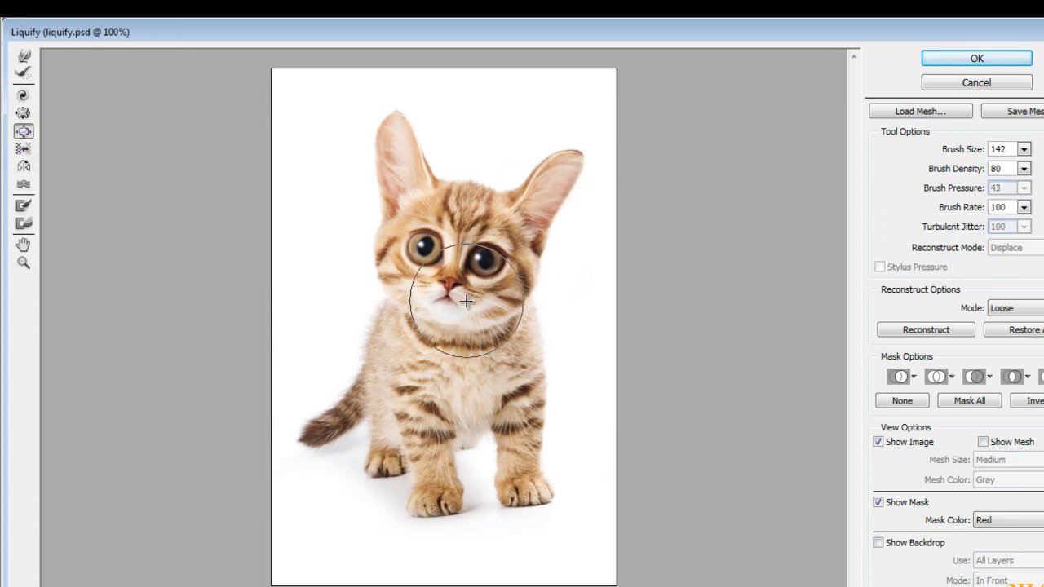
{"action": "left_click", "coordinate": [23, 113]}
{"action": "mouse_move", "coordinate": [370, 410]}
{"action": "left_mouse_down"}
{"action": "mouse_move", "coordinate": [361, 373]}
{"action": "mouse_move", "coordinate": [315, 396]}
{"action": "mouse_move", "coordinate": [337, 443]}
{"action": "left_mouse_up"}
{"action": "mouse_move", "coordinate": [422, 479]}
{"action": "left_mouse_down"}
{"action": "mouse_move", "coordinate": [512, 479]}
{"action": "mouse_move", "coordinate": [525, 460]}
{"action": "mouse_move", "coordinate": [512, 400]}
{"action": "mouse_move", "coordinate": [419, 397]}
{"action": "mouse_move", "coordinate": [384, 373]}
{"action": "mouse_move", "coordinate": [349, 419]}
{"action": "mouse_move", "coordinate": [377, 430]}
{"action": "mouse_move", "coordinate": [373, 455]}
{"action": "left_mouse_up"}
{"action": "mouse_move", "coordinate": [559, 391]}
{"action": "left_mouse_down"}
{"action": "mouse_move", "coordinate": [524, 350]}
{"action": "mouse_move", "coordinate": [535, 391]}
{"action": "left_mouse_up"}
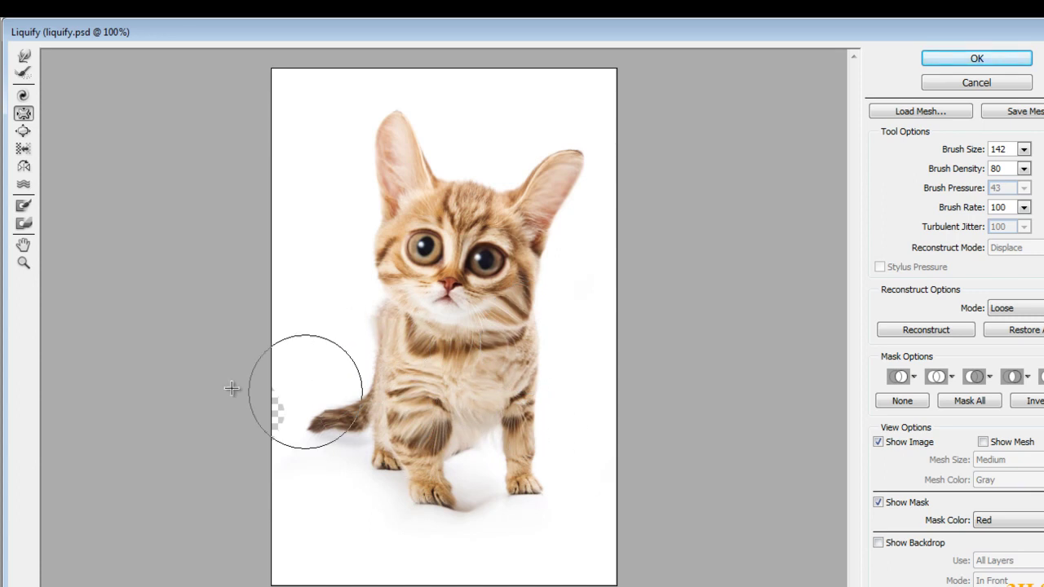
- Reshape the front legs with Forward Warp and apply the Liquify changes
{"action": "left_click", "coordinate": [22, 58]}
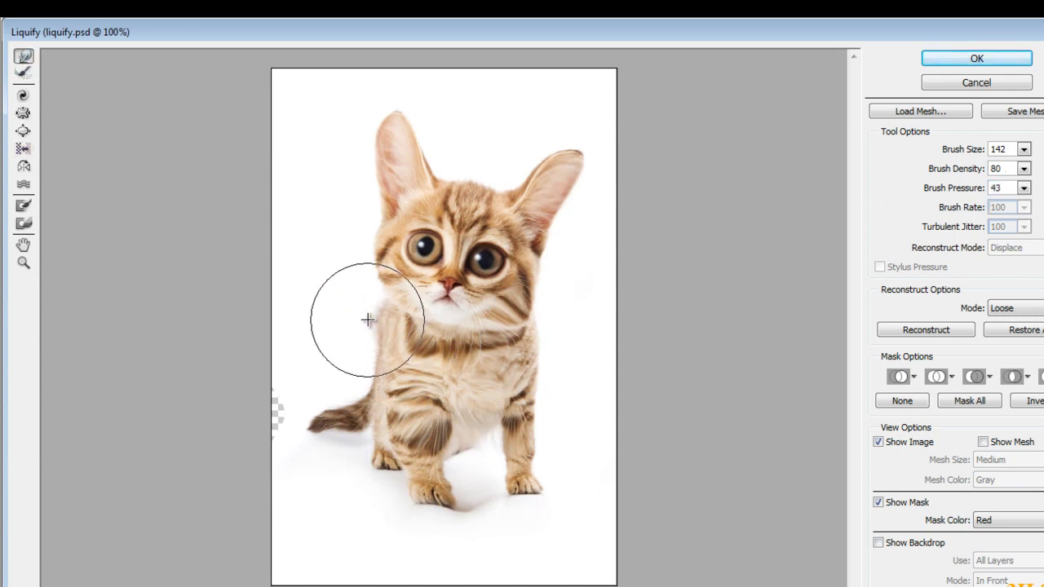
{"action": "mouse_move", "coordinate": [371, 461]}
{"action": "left_mouse_down"}
{"action": "mouse_move", "coordinate": [366, 432]}
{"action": "mouse_move", "coordinate": [427, 455]}
{"action": "mouse_move", "coordinate": [457, 501]}
{"action": "mouse_move", "coordinate": [478, 485]}
{"action": "mouse_move", "coordinate": [536, 508]}
{"action": "mouse_move", "coordinate": [562, 487]}
{"action": "mouse_move", "coordinate": [535, 443]}
{"action": "left_mouse_up"}
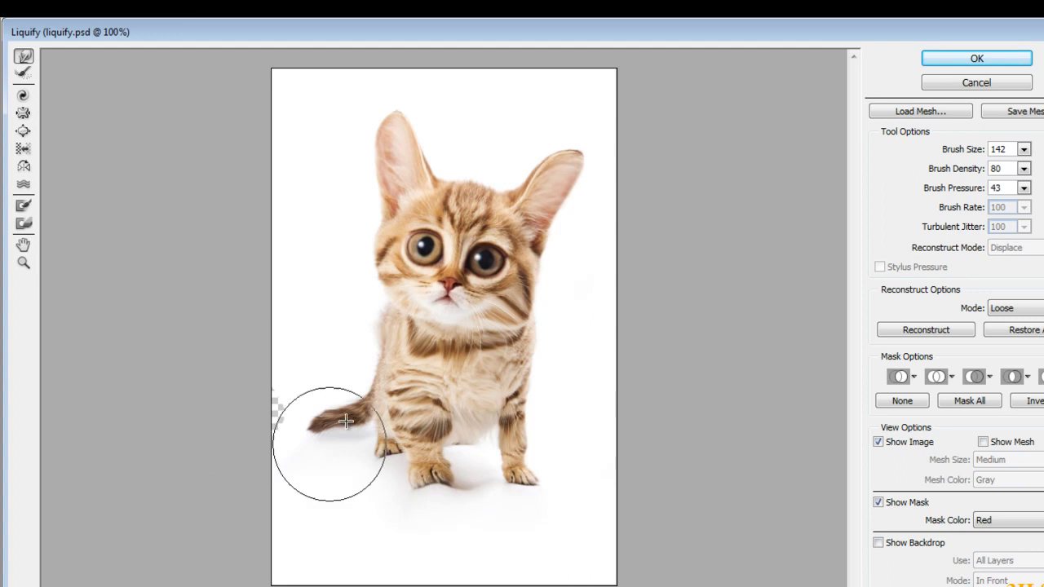
{"action": "left_click", "coordinate": [950, 58]}
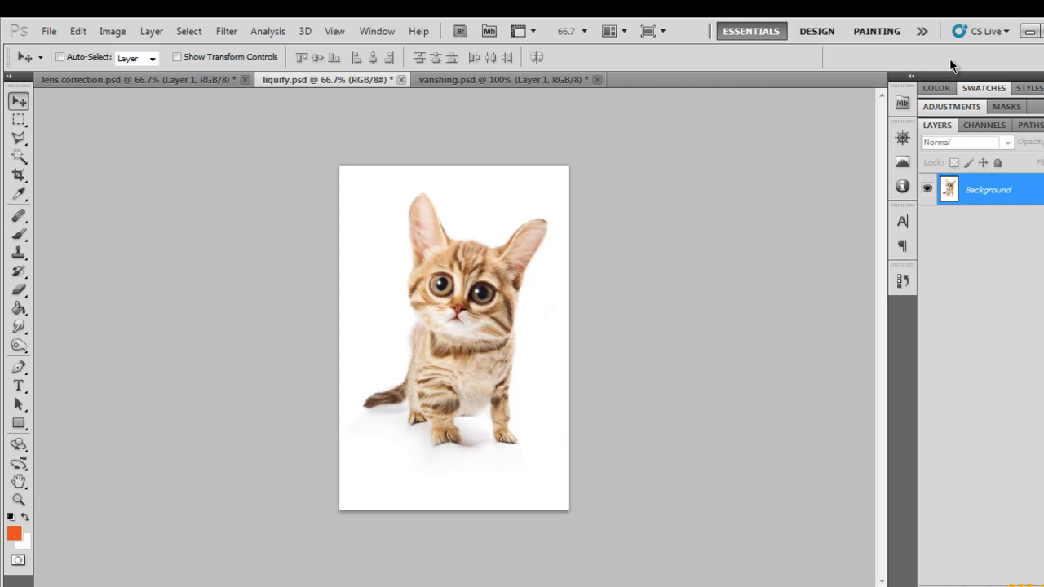
- View the kitten at 100%, then switch to the vanshing.psd cardboard box document
{"action": "key", "text": "ctrl+1"}
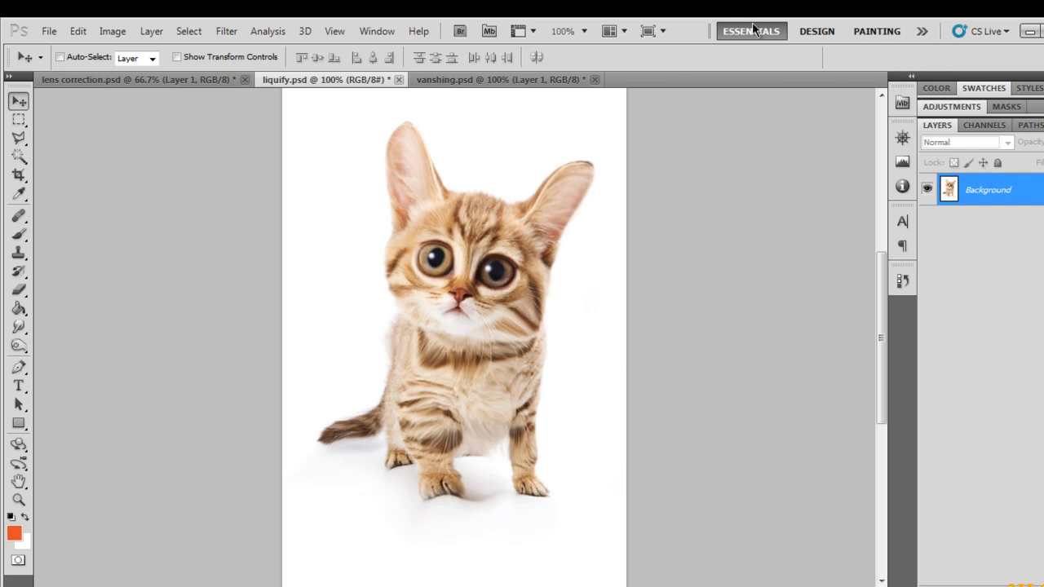
{"action": "left_click", "coordinate": [467, 80]}
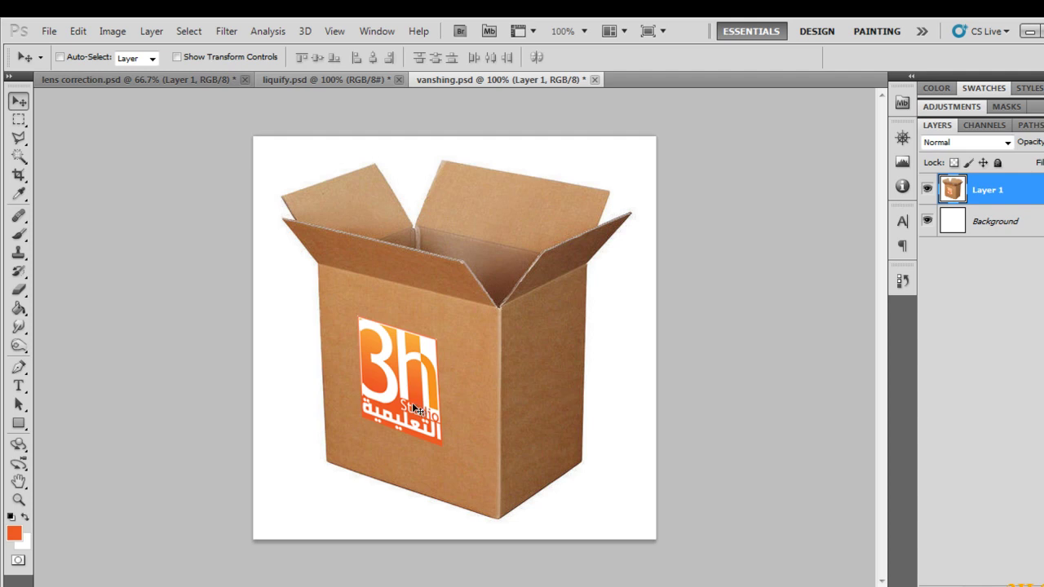
- Open Filter > Vanishing Point on the cardboard box image
{"action": "left_click", "coordinate": [238, 37]}
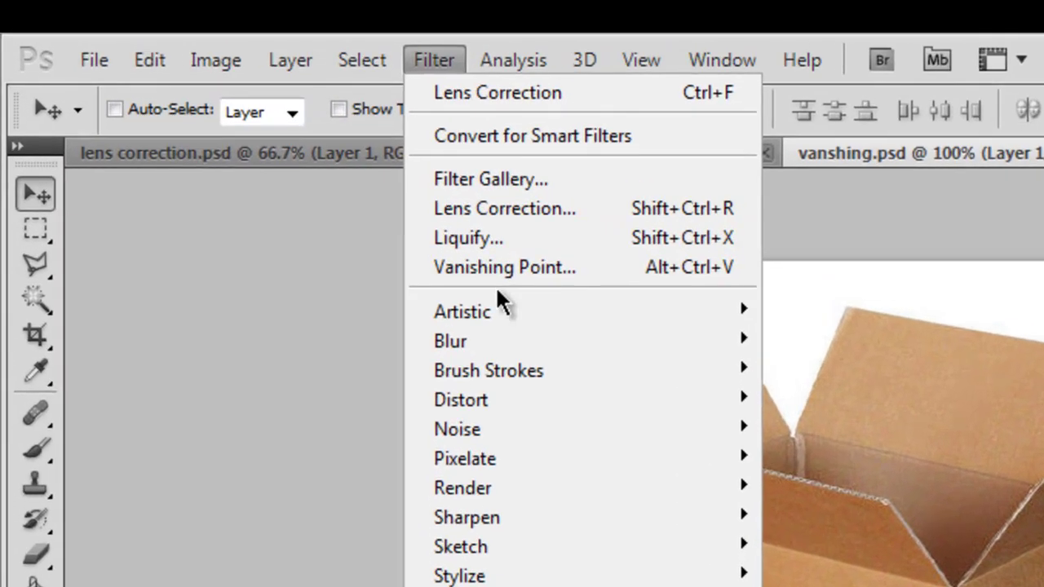
{"action": "left_click", "coordinate": [469, 279]}
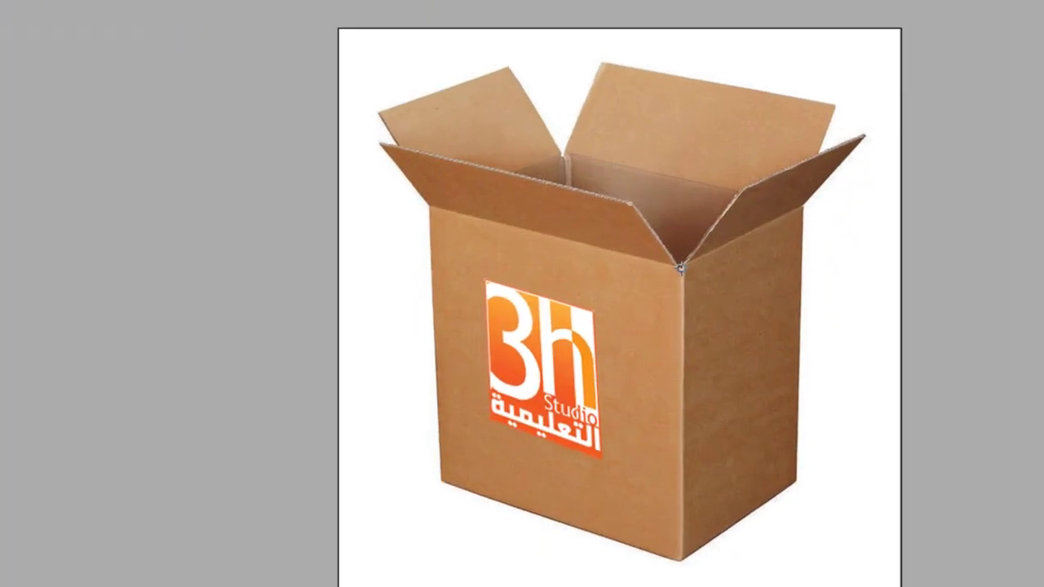
- Create a perspective plane on the box's front face by placing its four corners
{"action": "left_click", "coordinate": [632, 158]}
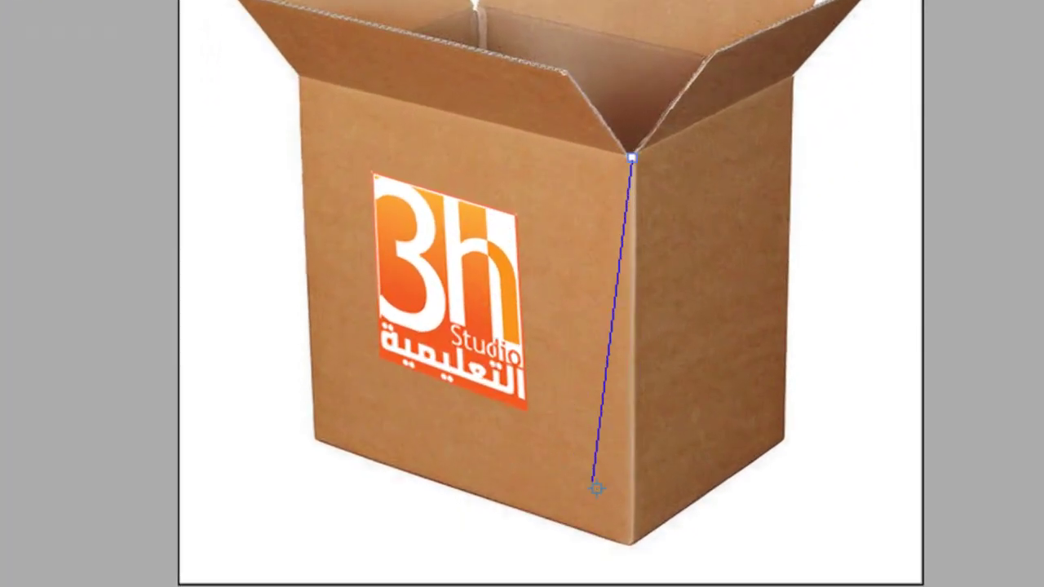
{"action": "left_click", "coordinate": [631, 545]}
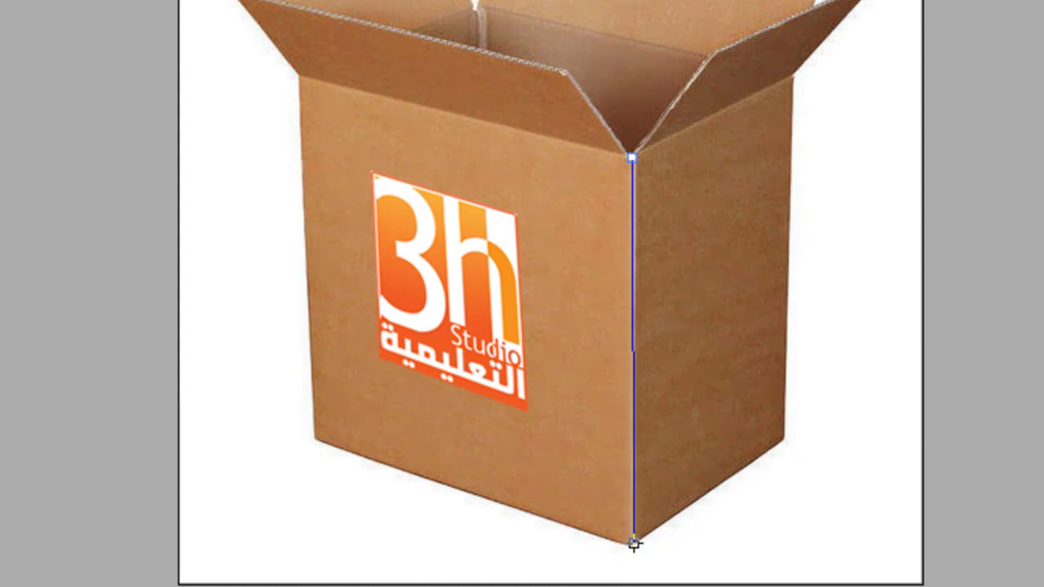
{"action": "left_click", "coordinate": [633, 545]}
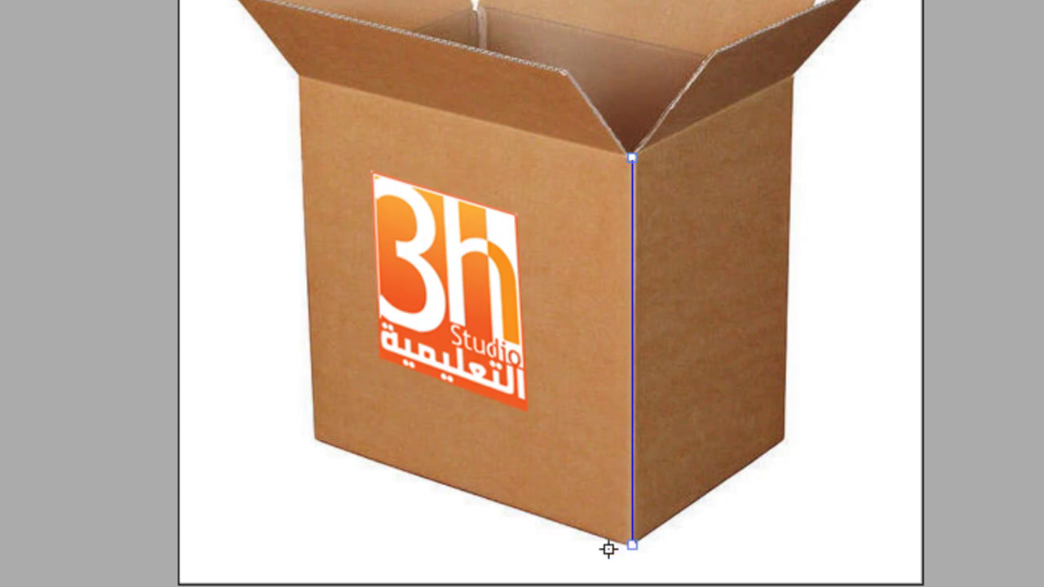
{"action": "left_click", "coordinate": [314, 439]}
{"action": "left_click", "coordinate": [297, 76]}
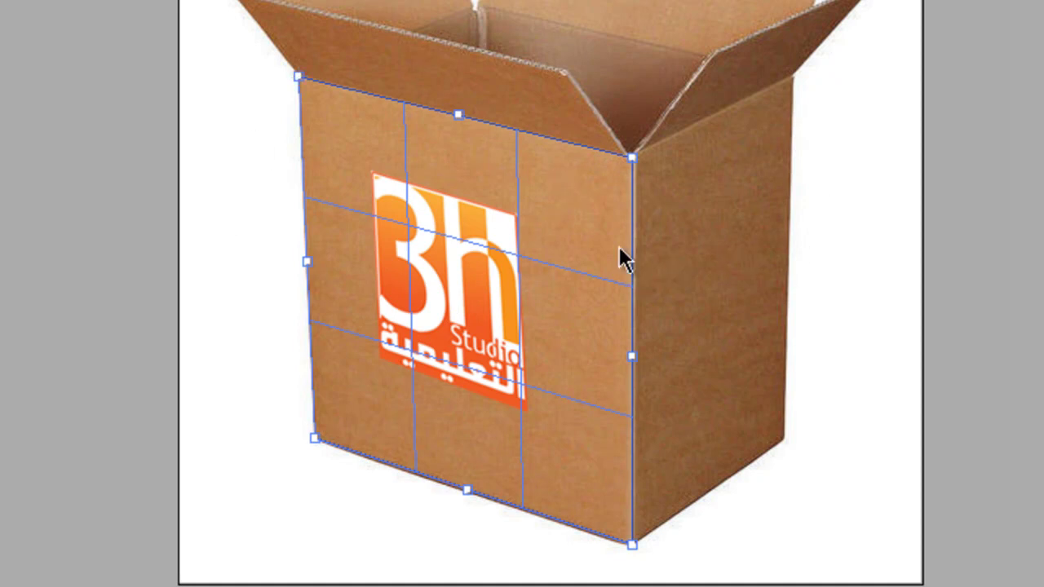
- Fit the front plane's edges to the box, then Ctrl-drag a connected plane onto the side face
{"action": "mouse_move", "coordinate": [456, 115]}
{"action": "left_mouse_down"}
{"action": "mouse_move", "coordinate": [460, 201]}
{"action": "mouse_move", "coordinate": [459, 111]}
{"action": "left_mouse_up"}
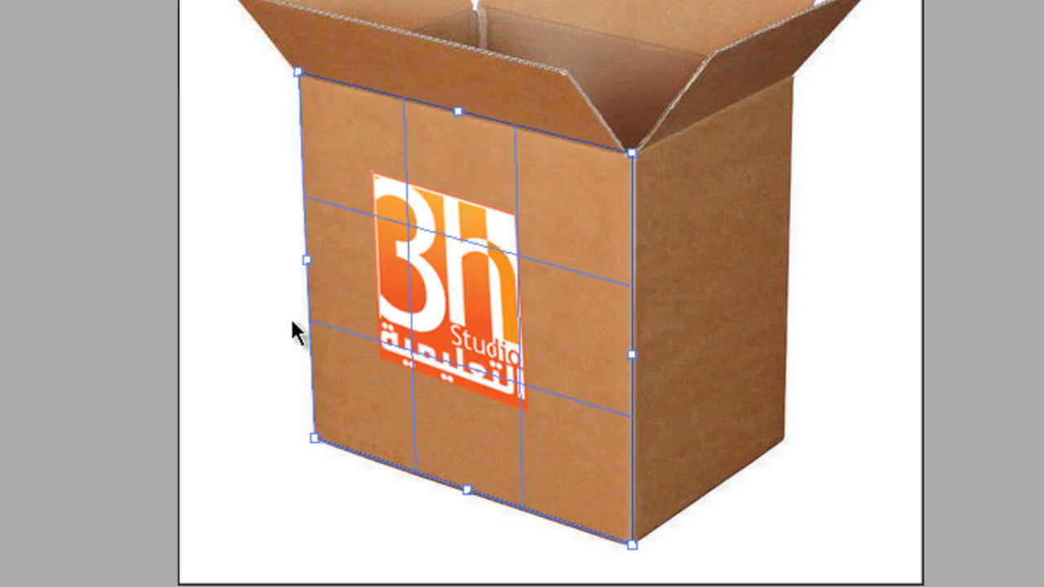
{"action": "left_click_drag", "start_coordinate": [308, 260], "coordinate": [303, 266]}
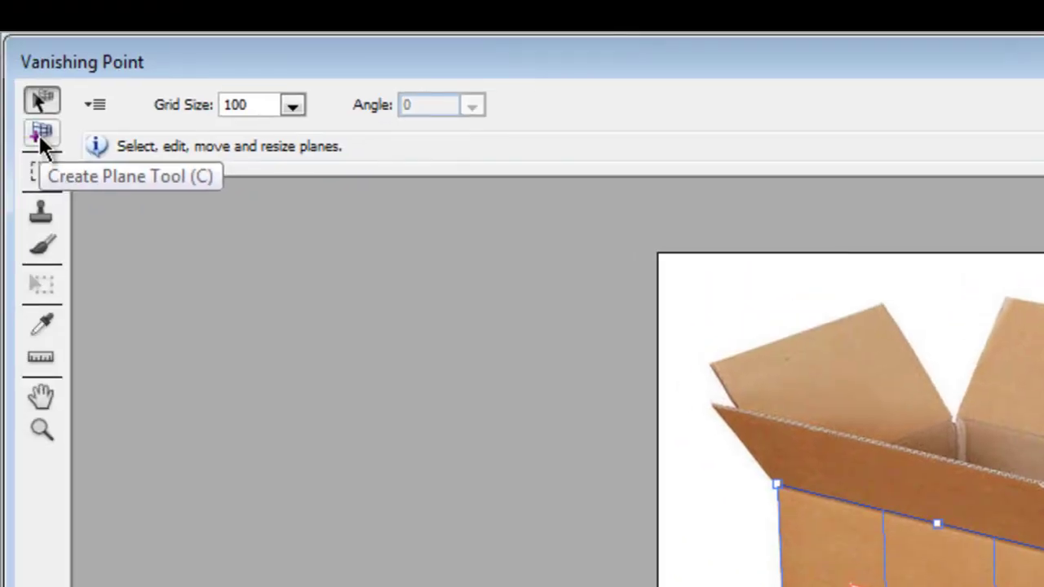
{"action": "left_click", "coordinate": [41, 137]}
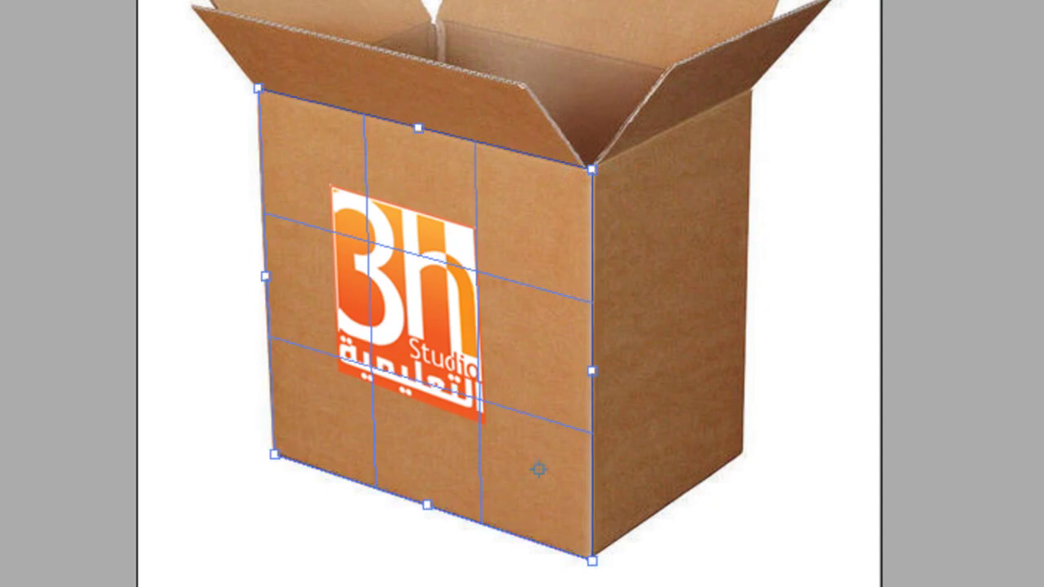
{"action": "mouse_move", "coordinate": [593, 374]}
{"action": "left_mouse_down"}
{"action": "mouse_move", "coordinate": [638, 365]}
{"action": "mouse_move", "coordinate": [751, 303]}
{"action": "mouse_move", "coordinate": [762, 318]}
{"action": "left_mouse_up"}
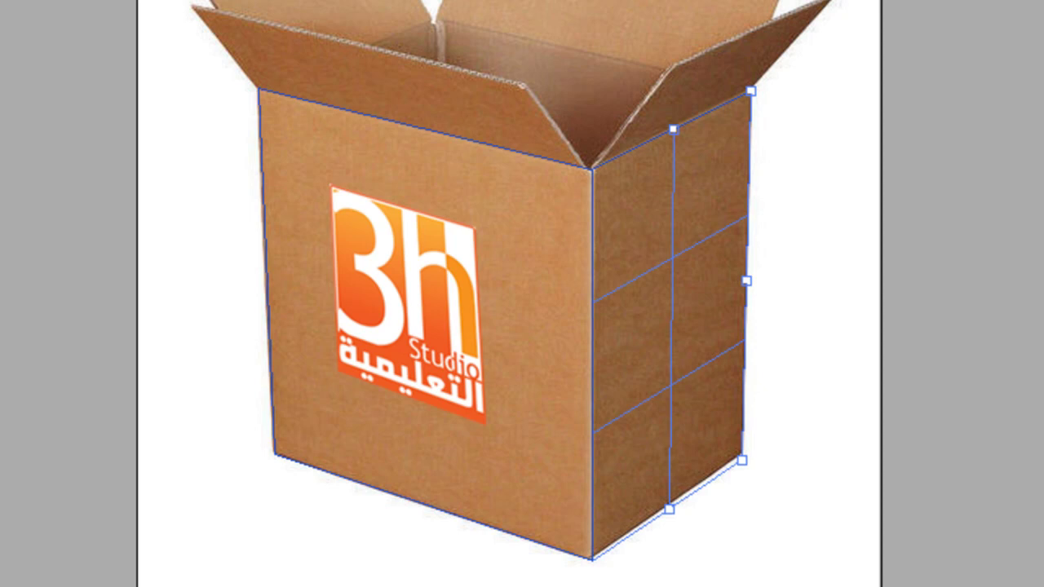
{"action": "key", "text": "ctrl+plus"}
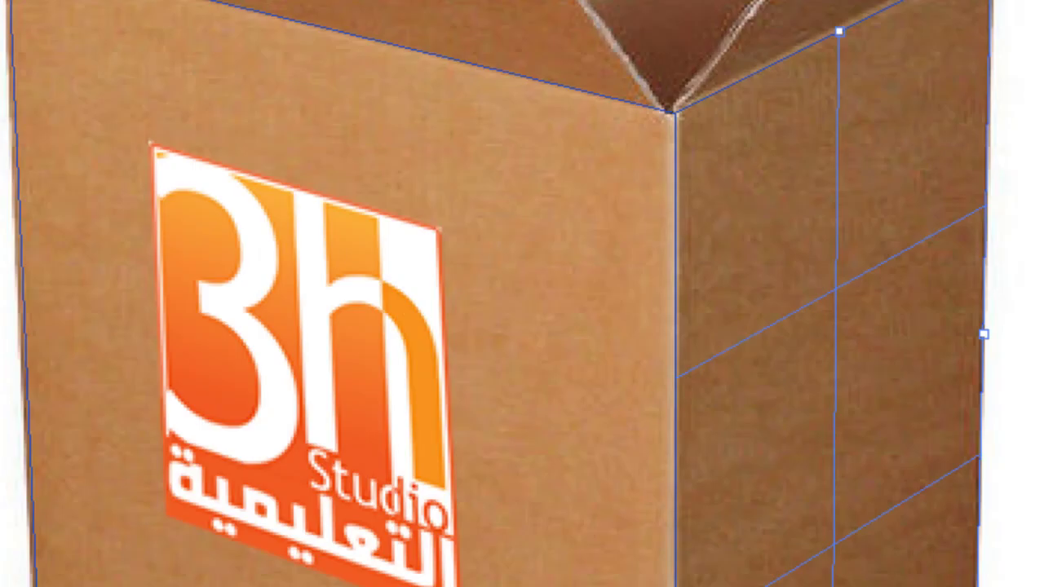
{"action": "scroll", "coordinate": [636, 291], "scroll_direction": "down", "scroll_amount": 3}
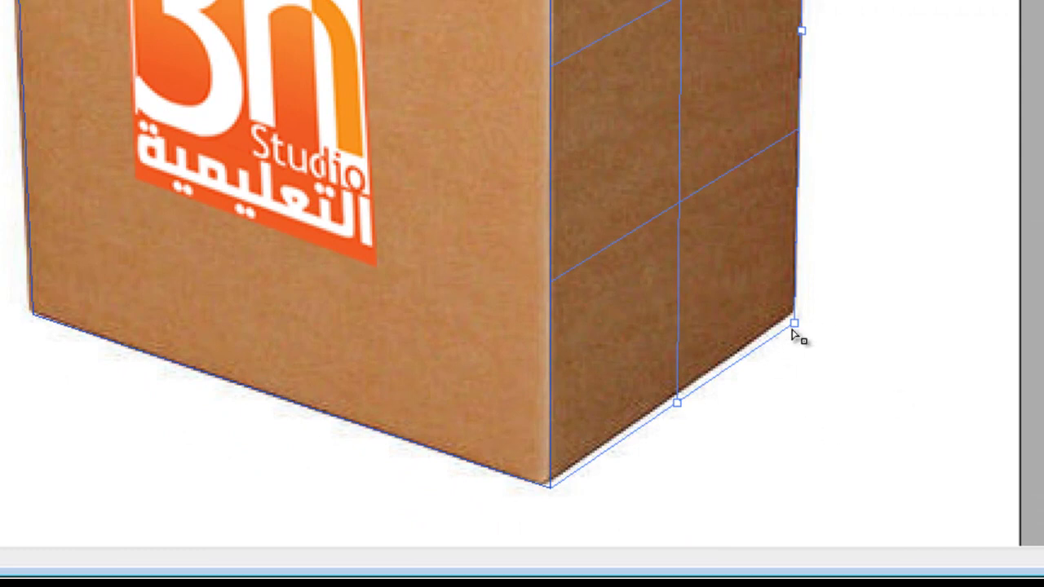
{"action": "left_click_drag", "start_coordinate": [797, 324], "coordinate": [797, 319]}
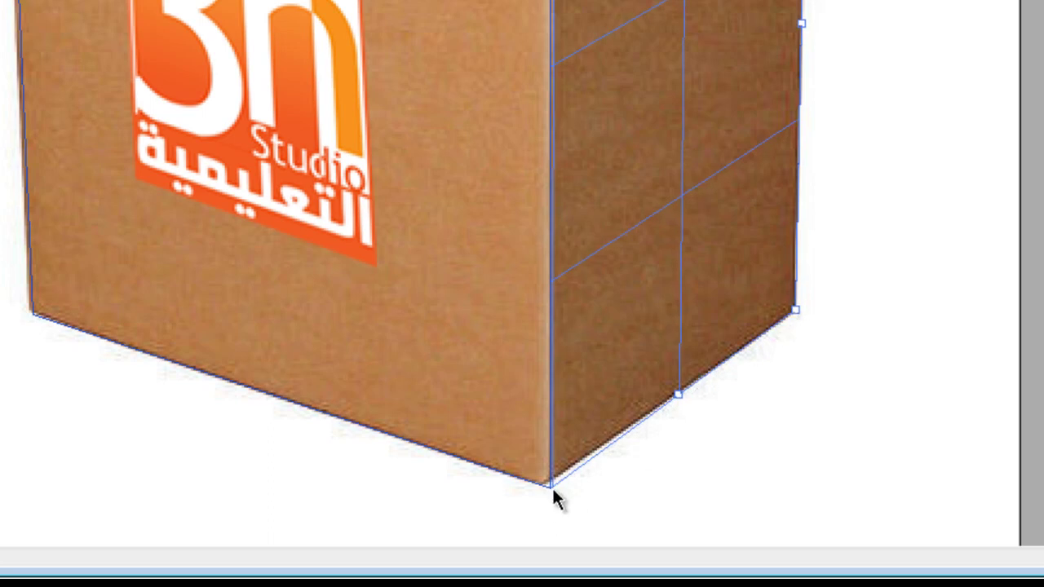
{"action": "left_click_drag", "start_coordinate": [680, 396], "coordinate": [681, 391]}
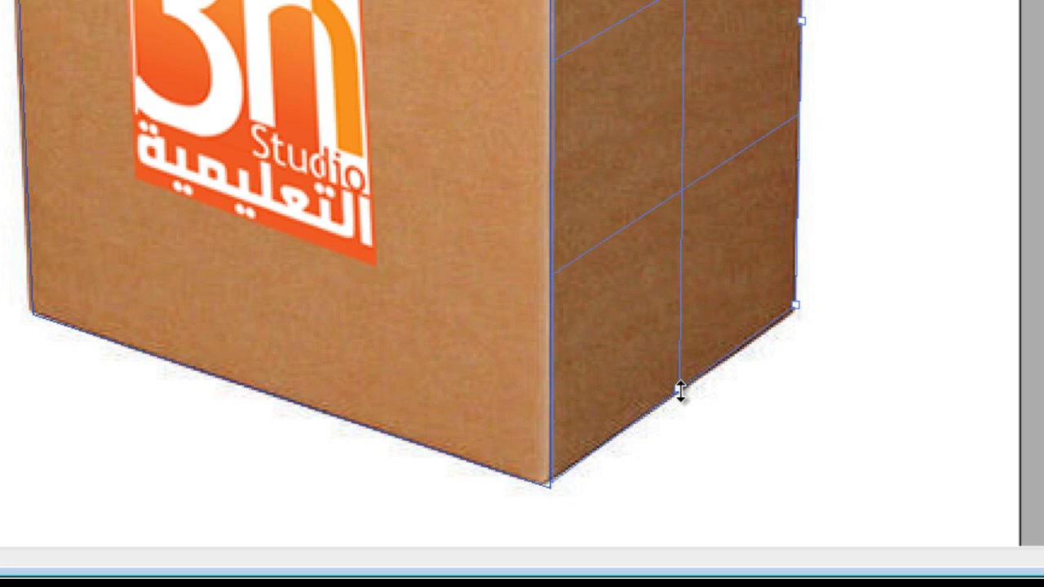
{"action": "scroll", "coordinate": [842, 52], "scroll_direction": "up", "scroll_amount": 4}
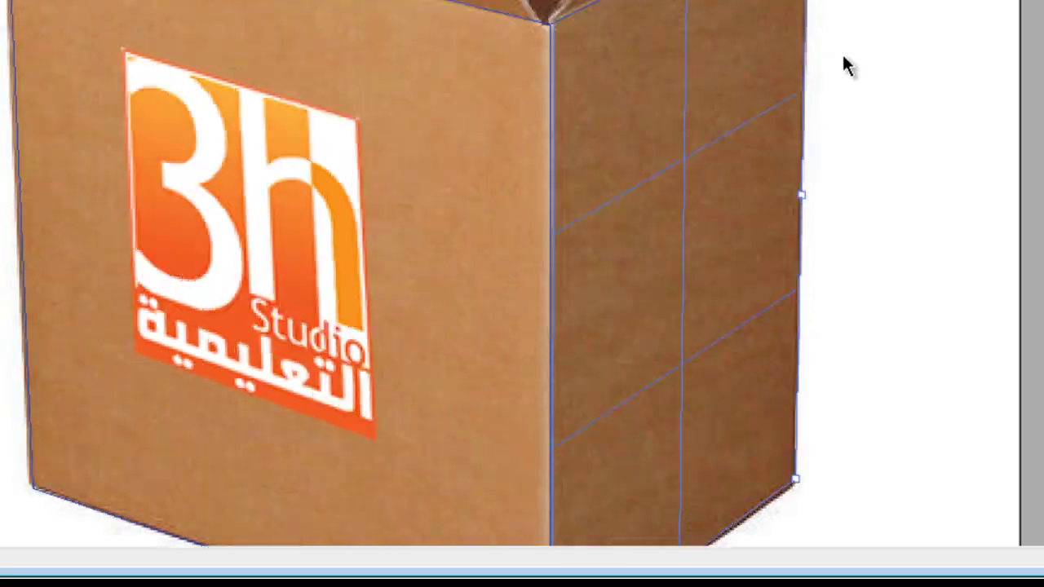
{"action": "scroll", "coordinate": [836, 24], "scroll_direction": "up", "scroll_amount": 1}
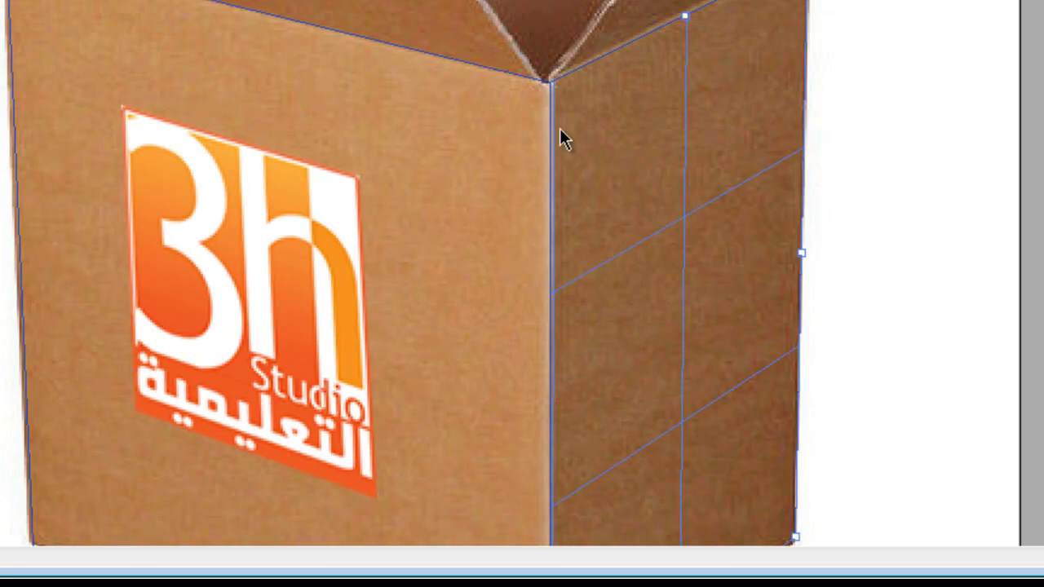
{"action": "scroll", "coordinate": [560, 128], "scroll_direction": "down", "scroll_amount": 5}
{"action": "left_click", "coordinate": [463, 459]}
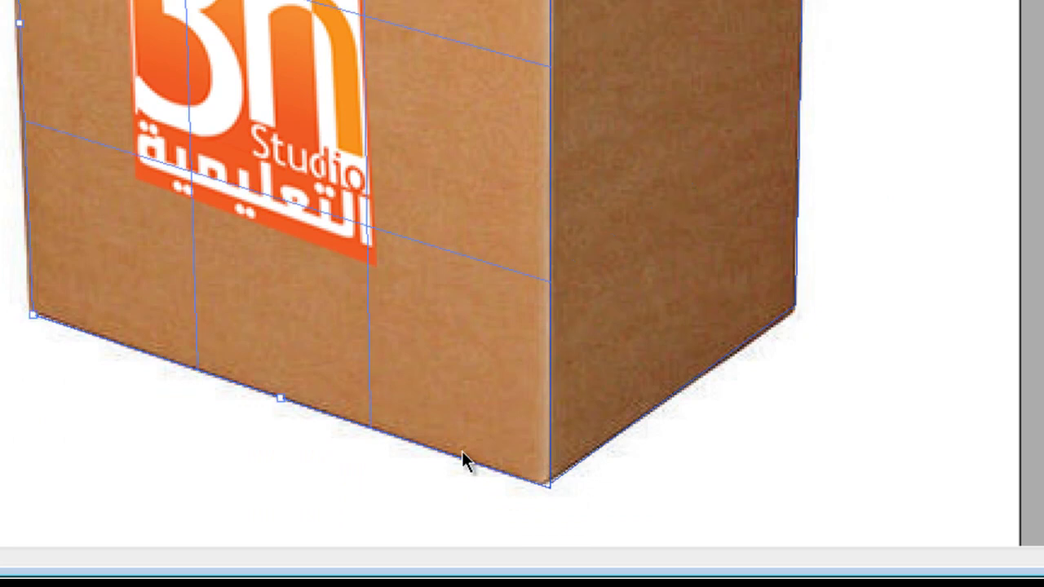
{"action": "left_click", "coordinate": [546, 484]}
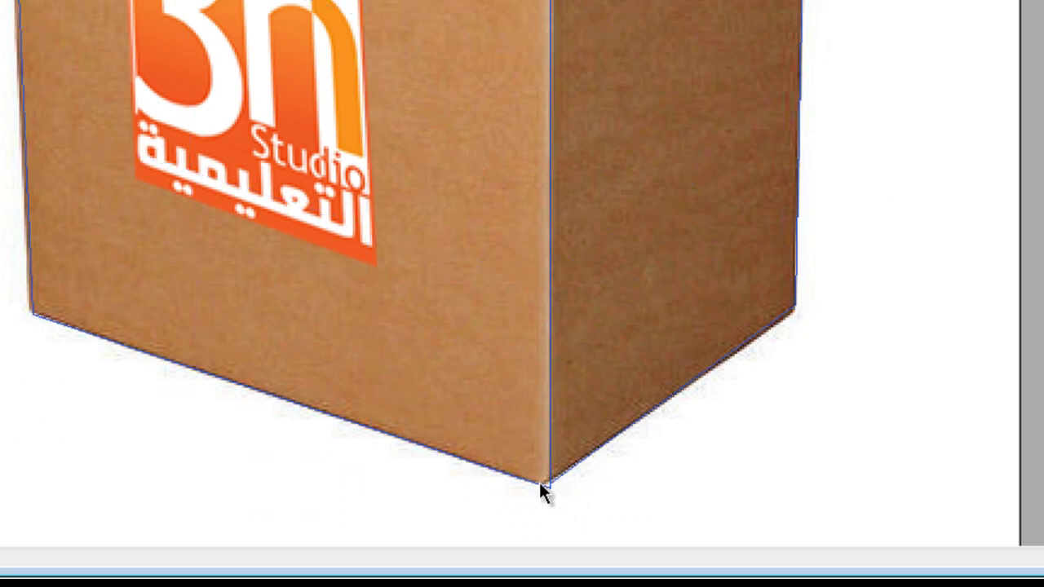
{"action": "left_click", "coordinate": [343, 395]}
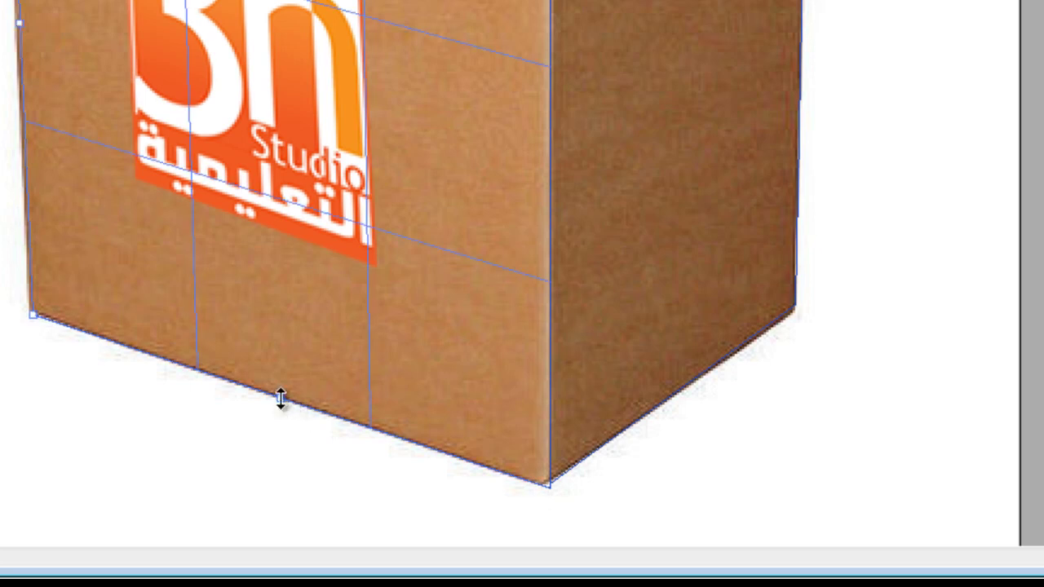
{"action": "left_click_drag", "start_coordinate": [281, 398], "coordinate": [283, 396]}
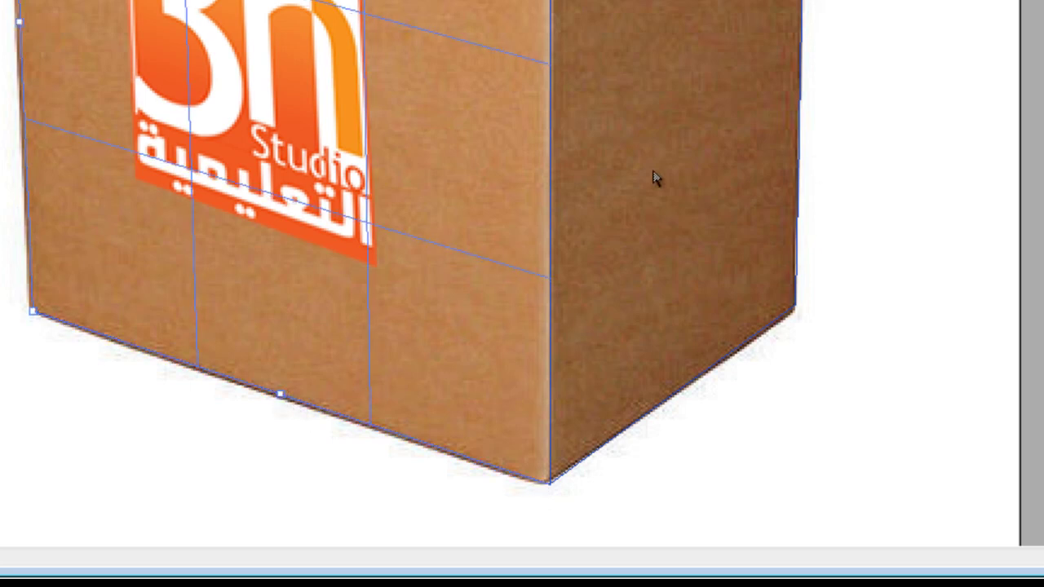
{"action": "scroll", "coordinate": [657, 191], "scroll_direction": "up", "scroll_amount": 5}
{"action": "scroll", "coordinate": [657, 192], "scroll_direction": "down", "scroll_amount": 1}
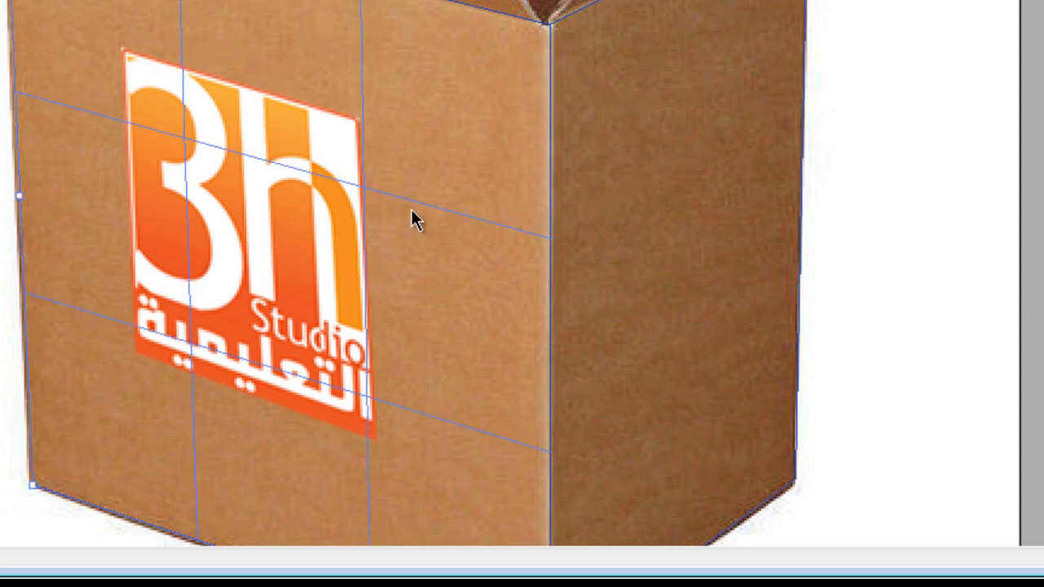
{"action": "left_click", "coordinate": [642, 221]}
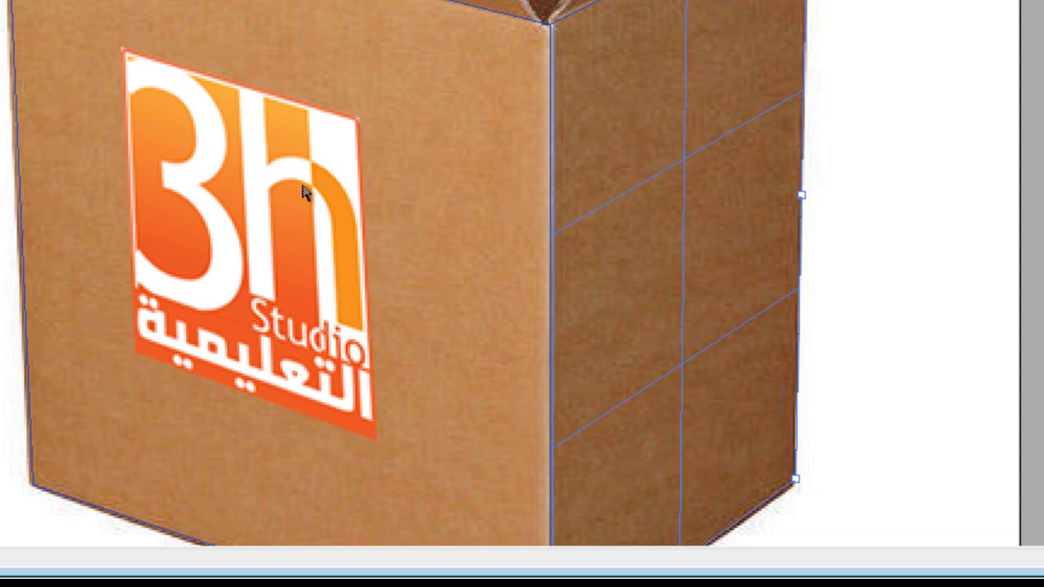
{"action": "left_click", "coordinate": [340, 162]}
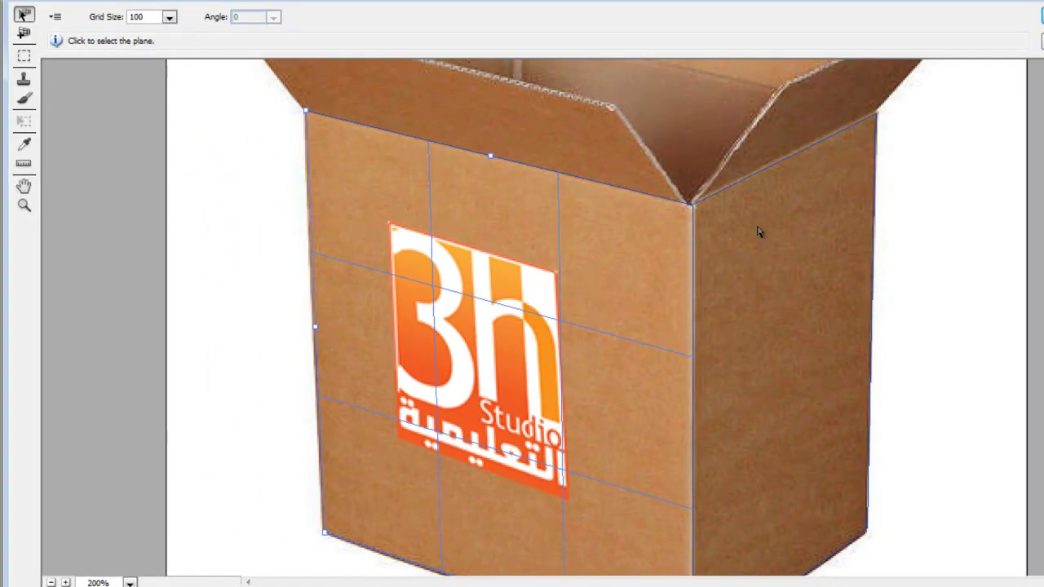
{"action": "left_click", "coordinate": [766, 226]}
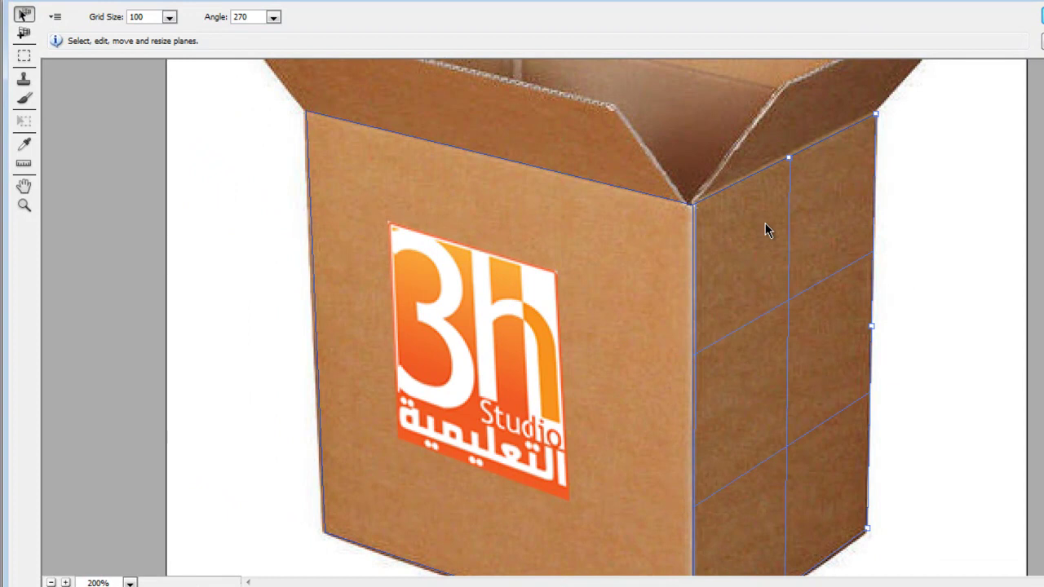
{"action": "scroll", "coordinate": [765, 223], "scroll_direction": "down", "scroll_amount": 1}
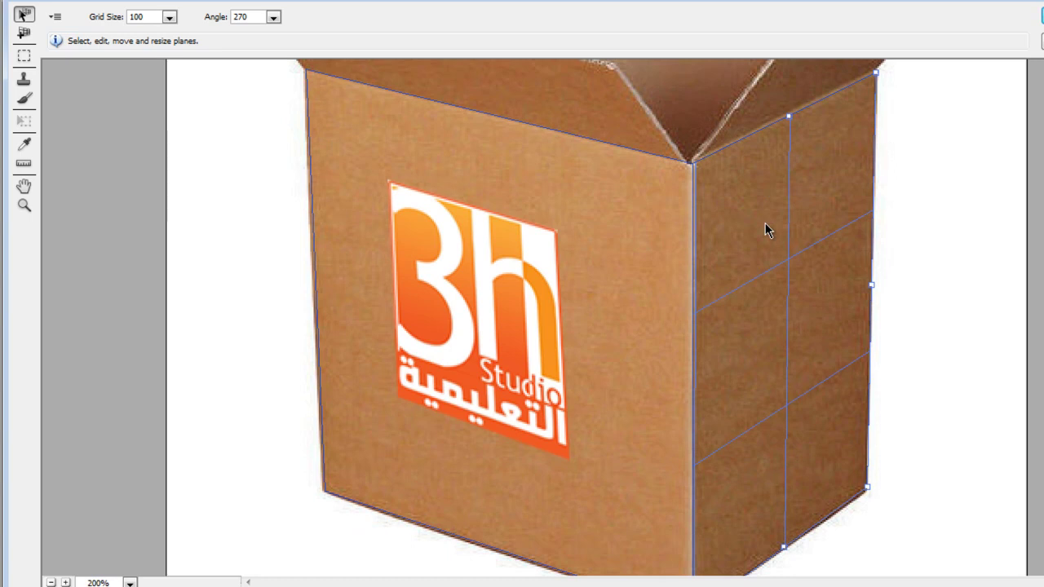
- Stamp-clone the 3h Studio logo from the front plane onto the right face and apply
{"action": "left_click", "coordinate": [33, 80]}
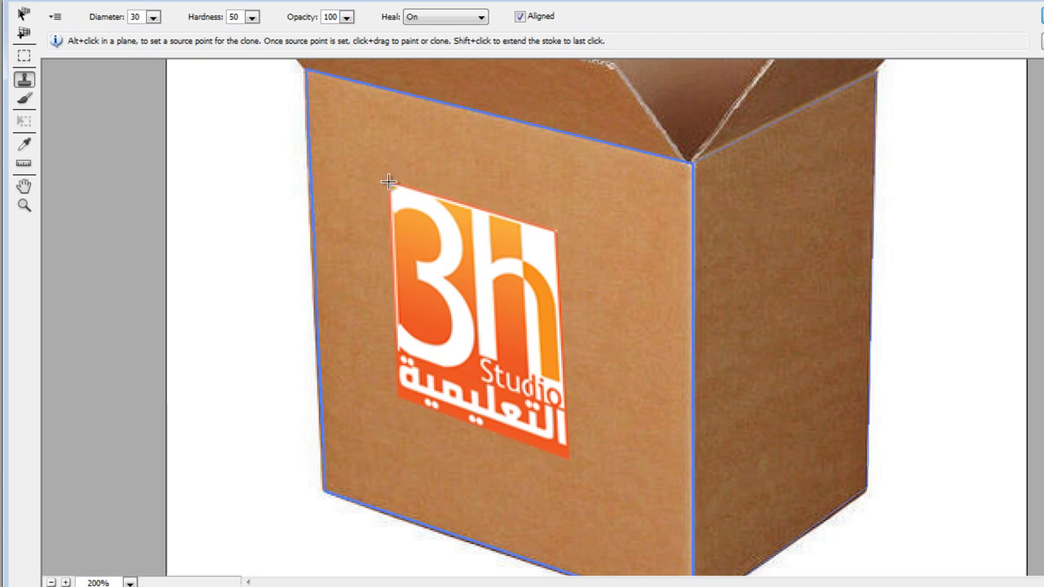
{"action": "left_click", "coordinate": [388, 181], "text": "alt"}
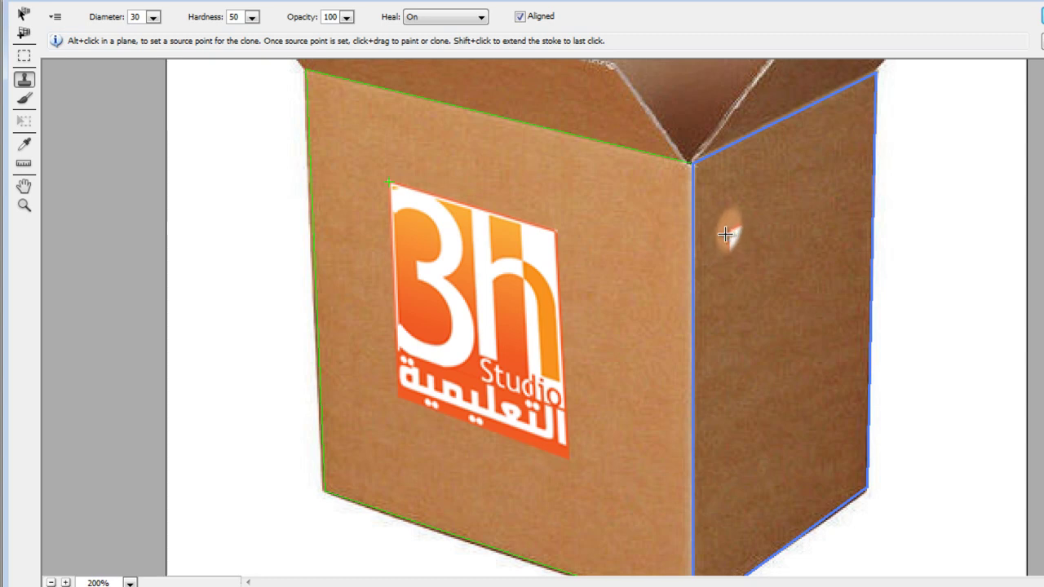
{"action": "mouse_move", "coordinate": [732, 235]}
{"action": "left_mouse_down"}
{"action": "mouse_move", "coordinate": [832, 199]}
{"action": "mouse_move", "coordinate": [736, 243]}
{"action": "mouse_move", "coordinate": [741, 424]}
{"action": "mouse_move", "coordinate": [744, 416]}
{"action": "mouse_move", "coordinate": [733, 420]}
{"action": "mouse_move", "coordinate": [735, 440]}
{"action": "mouse_move", "coordinate": [842, 377]}
{"action": "mouse_move", "coordinate": [827, 215]}
{"action": "mouse_move", "coordinate": [840, 314]}
{"action": "mouse_move", "coordinate": [812, 379]}
{"action": "mouse_move", "coordinate": [742, 380]}
{"action": "mouse_move", "coordinate": [771, 326]}
{"action": "mouse_move", "coordinate": [751, 293]}
{"action": "mouse_move", "coordinate": [759, 253]}
{"action": "mouse_move", "coordinate": [794, 275]}
{"action": "mouse_move", "coordinate": [816, 343]}
{"action": "mouse_move", "coordinate": [785, 312]}
{"action": "mouse_move", "coordinate": [800, 381]}
{"action": "mouse_move", "coordinate": [766, 396]}
{"action": "mouse_move", "coordinate": [732, 380]}
{"action": "mouse_move", "coordinate": [741, 432]}
{"action": "mouse_move", "coordinate": [724, 384]}
{"action": "mouse_move", "coordinate": [733, 457]}
{"action": "mouse_move", "coordinate": [728, 441]}
{"action": "mouse_move", "coordinate": [769, 427]}
{"action": "mouse_move", "coordinate": [768, 325]}
{"action": "mouse_move", "coordinate": [769, 350]}
{"action": "mouse_move", "coordinate": [788, 333]}
{"action": "mouse_move", "coordinate": [784, 352]}
{"action": "left_mouse_up"}
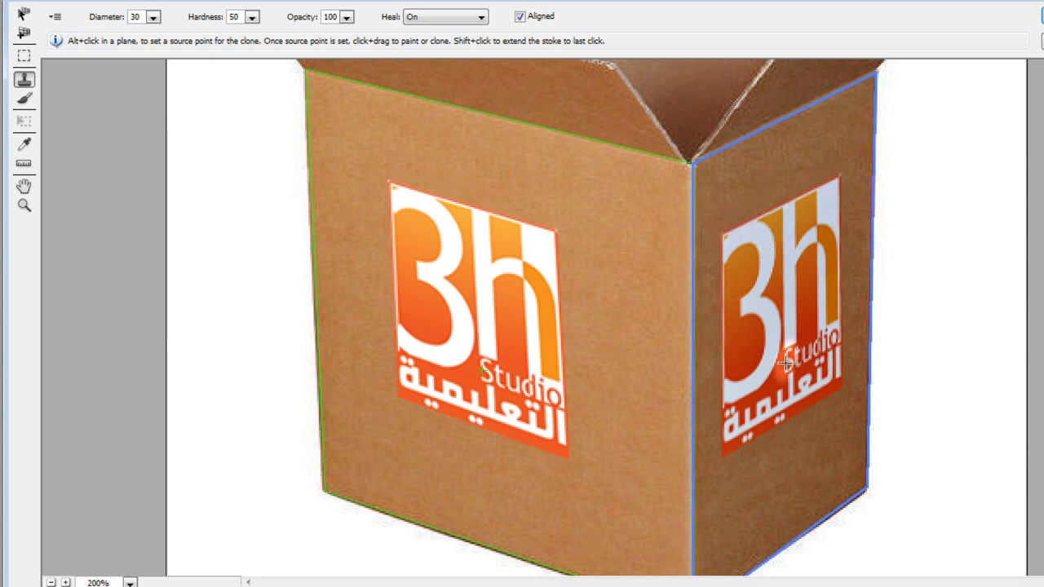
{"action": "left_click", "coordinate": [830, 180], "text": "alt"}
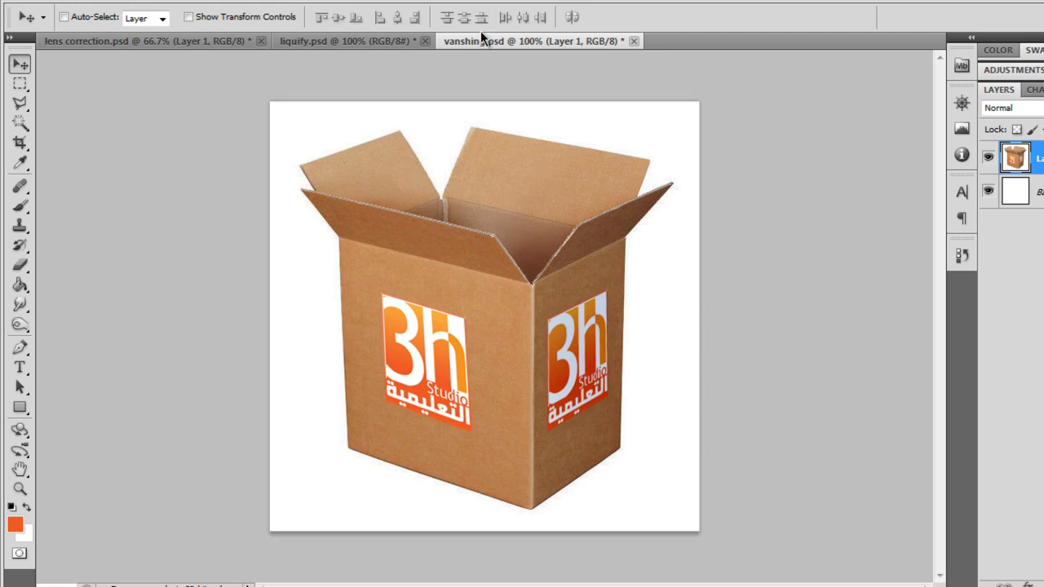
- Reopen Filter > Vanishing Point on the box image to edit its perspective planes
{"action": "left_click", "coordinate": [254, 4]}
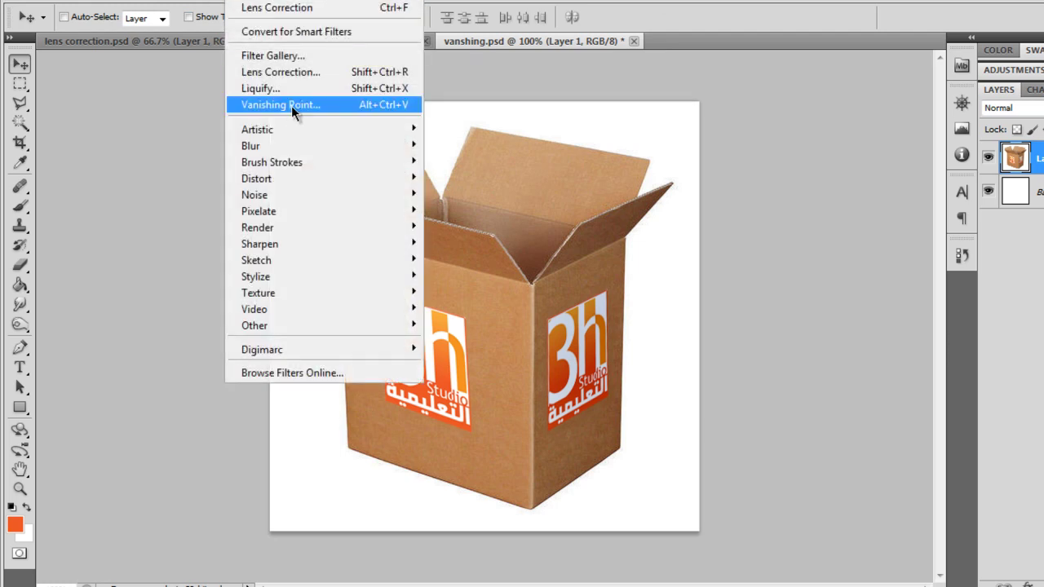
{"action": "left_click", "coordinate": [291, 105]}
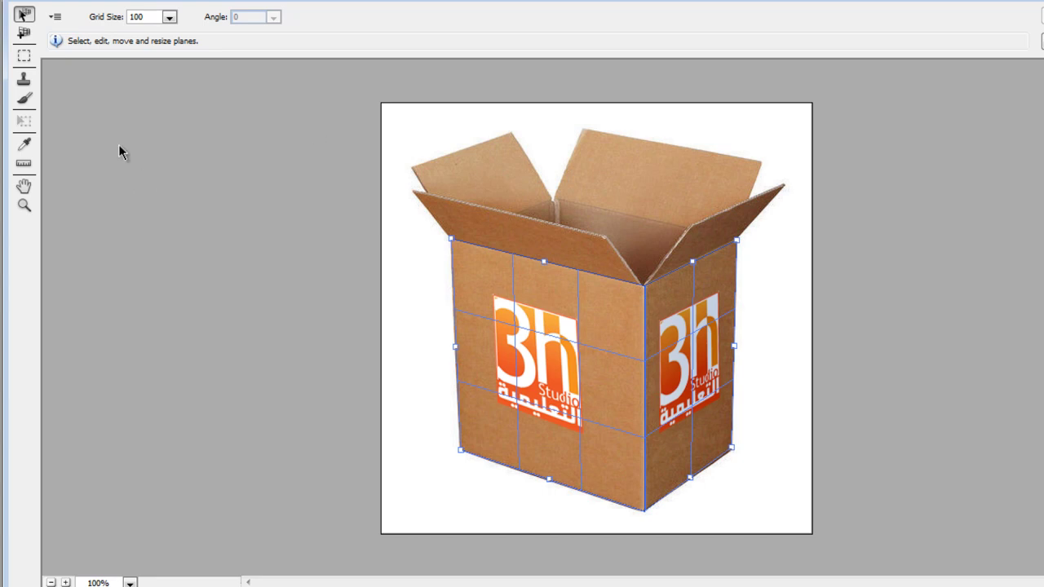
- Marquee the Arabic text under the front logo and zoom to 200%
{"action": "left_click", "coordinate": [25, 62]}
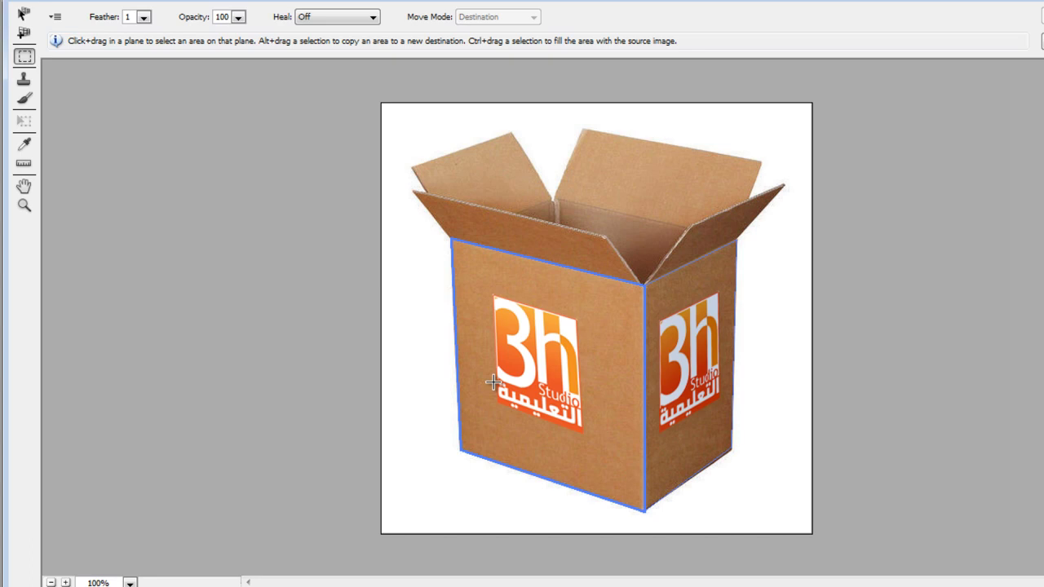
{"action": "left_click_drag", "start_coordinate": [493, 381], "coordinate": [583, 432]}
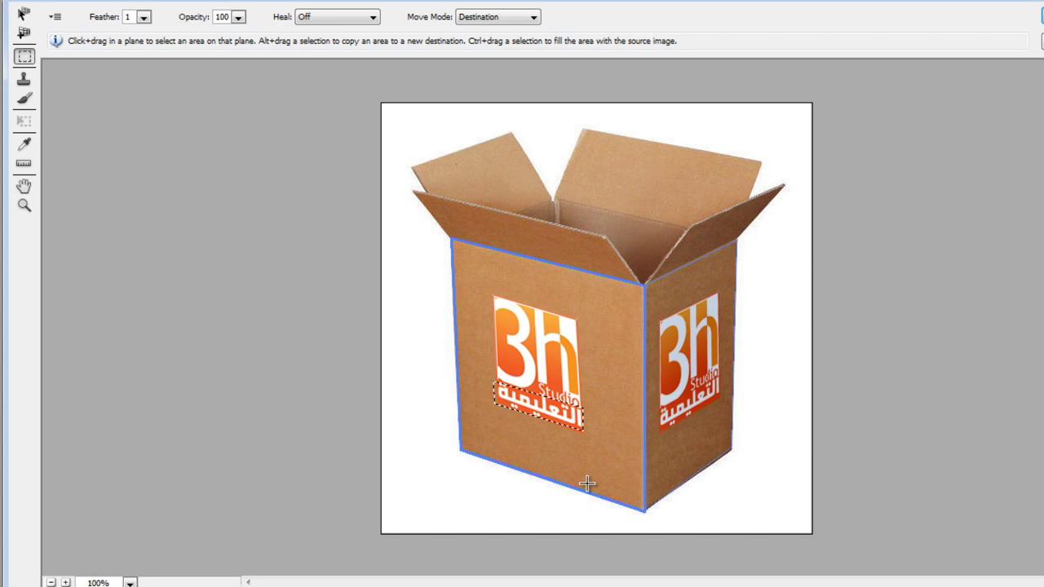
{"action": "left_click", "coordinate": [65, 583]}
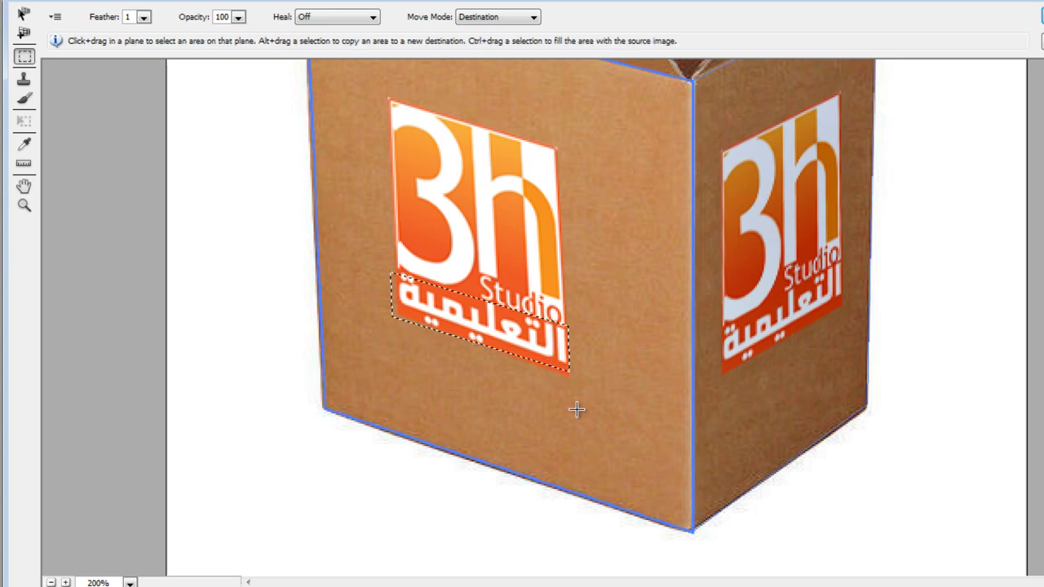
- Reselect the front face plane and adjust the marquee to fully cover the Arabic text
{"action": "left_click", "coordinate": [24, 15]}
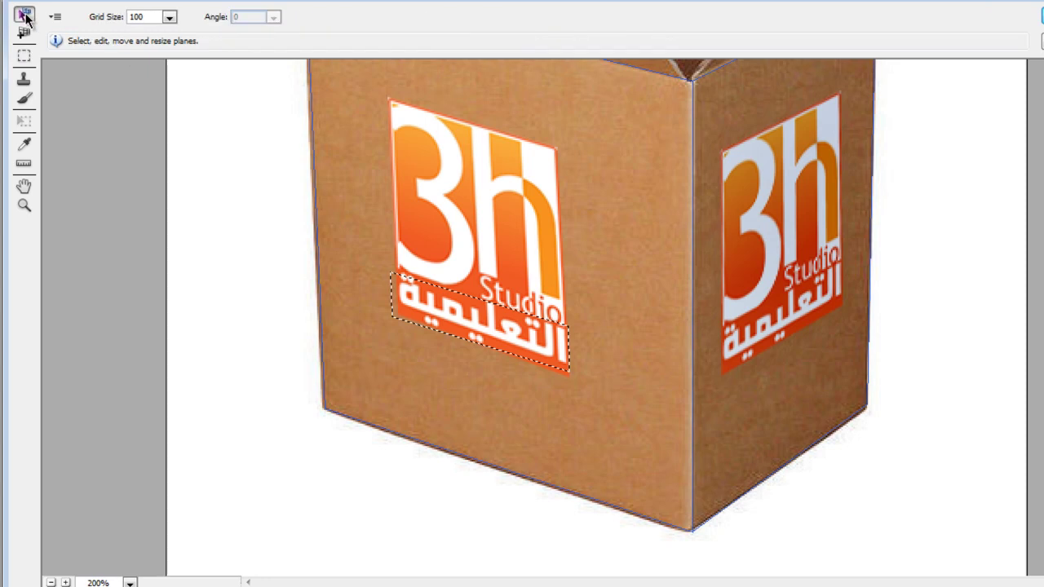
{"action": "left_click", "coordinate": [478, 317]}
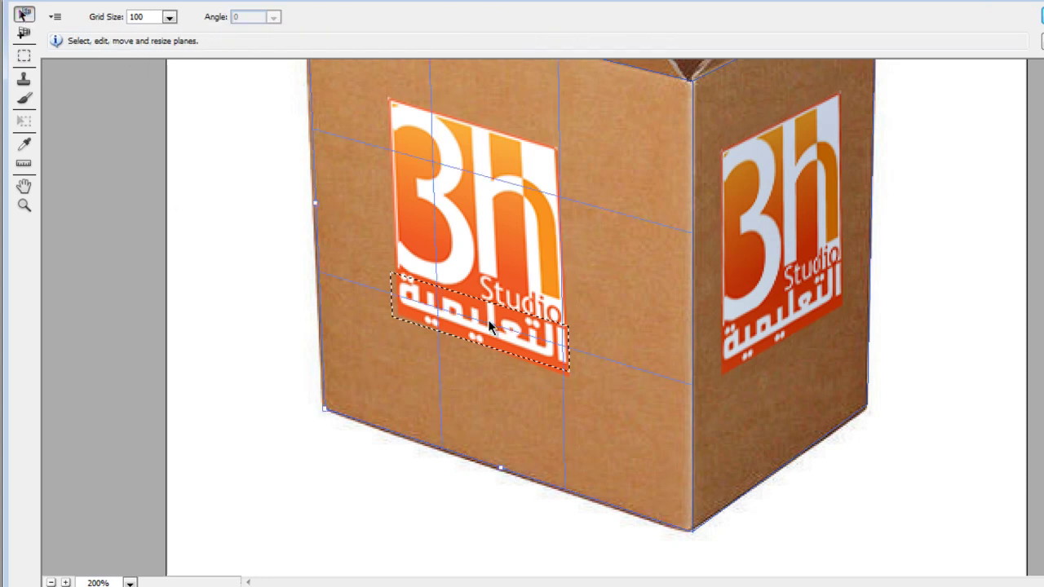
{"action": "left_click", "coordinate": [25, 60]}
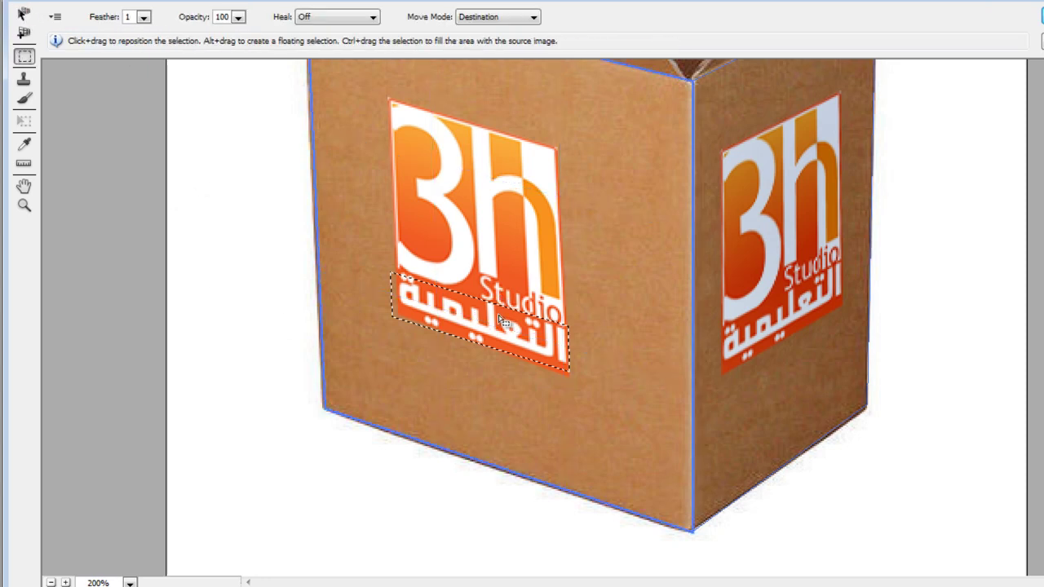
{"action": "mouse_move", "coordinate": [500, 323]}
{"action": "left_mouse_down"}
{"action": "mouse_move", "coordinate": [603, 401]}
{"action": "mouse_move", "coordinate": [705, 434]}
{"action": "mouse_move", "coordinate": [700, 427]}
{"action": "mouse_move", "coordinate": [699, 455]}
{"action": "mouse_move", "coordinate": [642, 459]}
{"action": "mouse_move", "coordinate": [541, 403]}
{"action": "mouse_move", "coordinate": [781, 408]}
{"action": "mouse_move", "coordinate": [673, 440]}
{"action": "mouse_move", "coordinate": [578, 438]}
{"action": "mouse_move", "coordinate": [729, 420]}
{"action": "mouse_move", "coordinate": [489, 419]}
{"action": "mouse_move", "coordinate": [489, 335]}
{"action": "mouse_move", "coordinate": [505, 325]}
{"action": "left_mouse_up"}
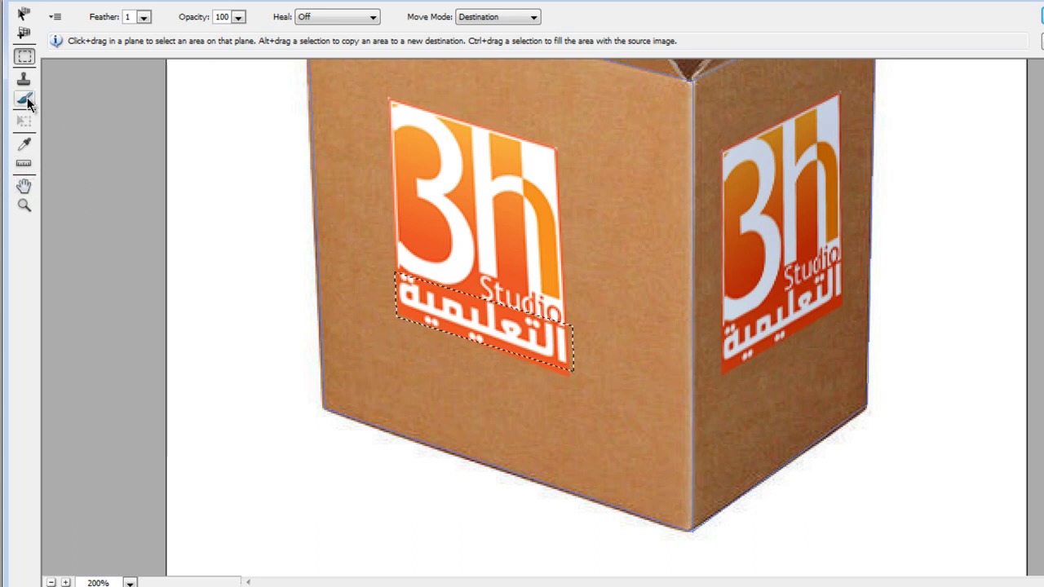
{"action": "key", "text": "c"}
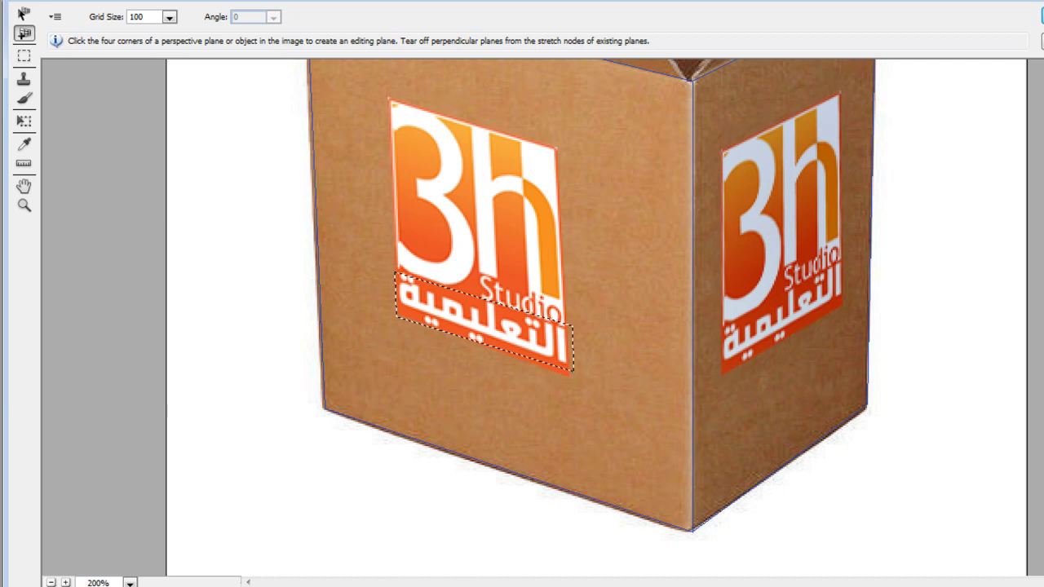
{"action": "left_click", "coordinate": [515, 344]}
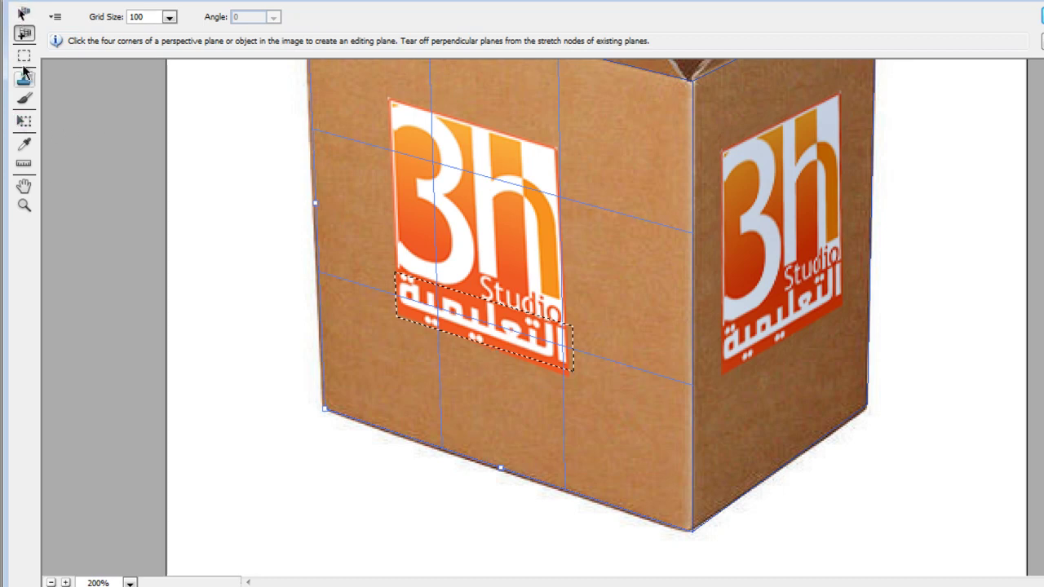
{"action": "left_click", "coordinate": [24, 15]}
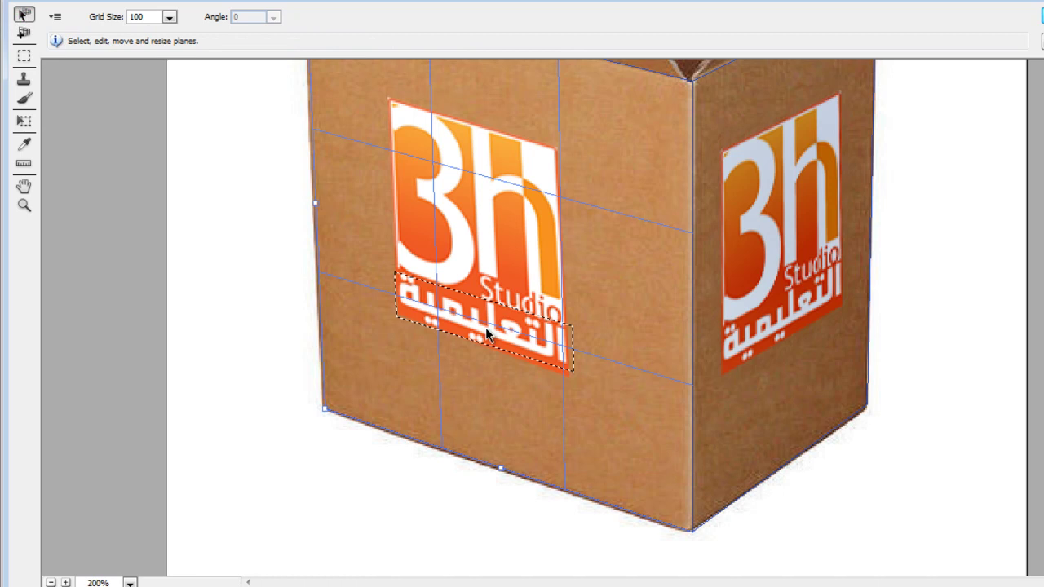
{"action": "left_click", "coordinate": [24, 55]}
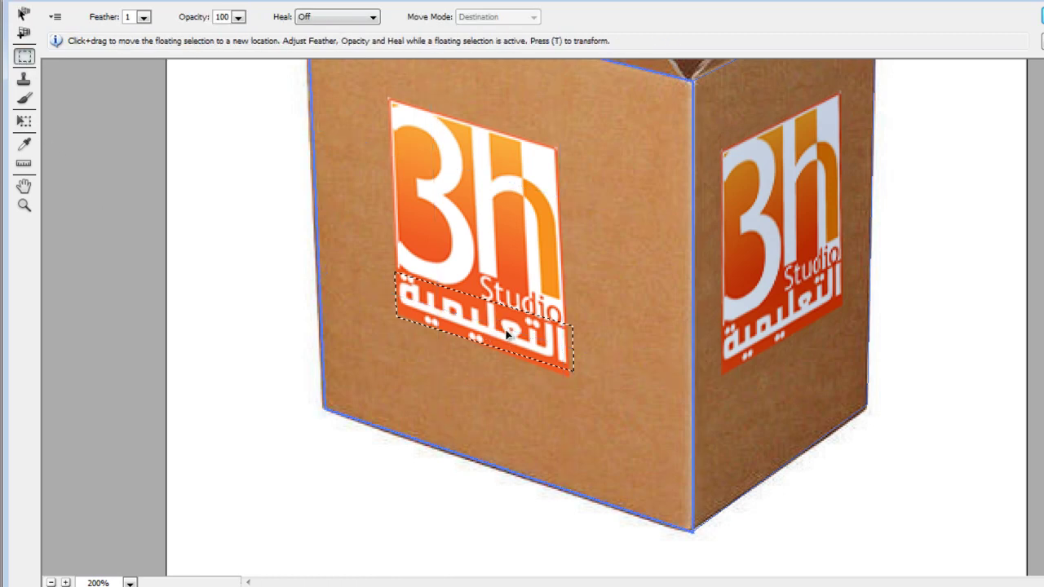
- Duplicate the Arabic text, wrap the copy across the box's bottom corner, and apply
{"action": "mouse_move", "coordinate": [499, 338]}
{"action": "left_mouse_down"}
{"action": "mouse_move", "coordinate": [513, 406]}
{"action": "mouse_move", "coordinate": [449, 213]}
{"action": "left_mouse_up"}
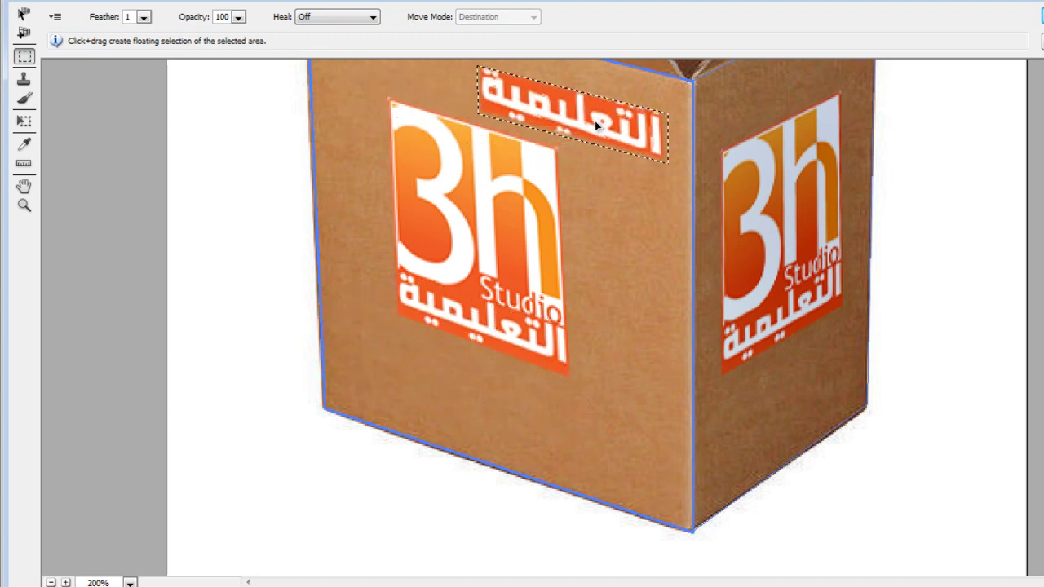
{"action": "mouse_move", "coordinate": [449, 214]}
{"action": "left_mouse_down"}
{"action": "mouse_move", "coordinate": [574, 461]}
{"action": "mouse_move", "coordinate": [696, 481]}
{"action": "left_mouse_up"}
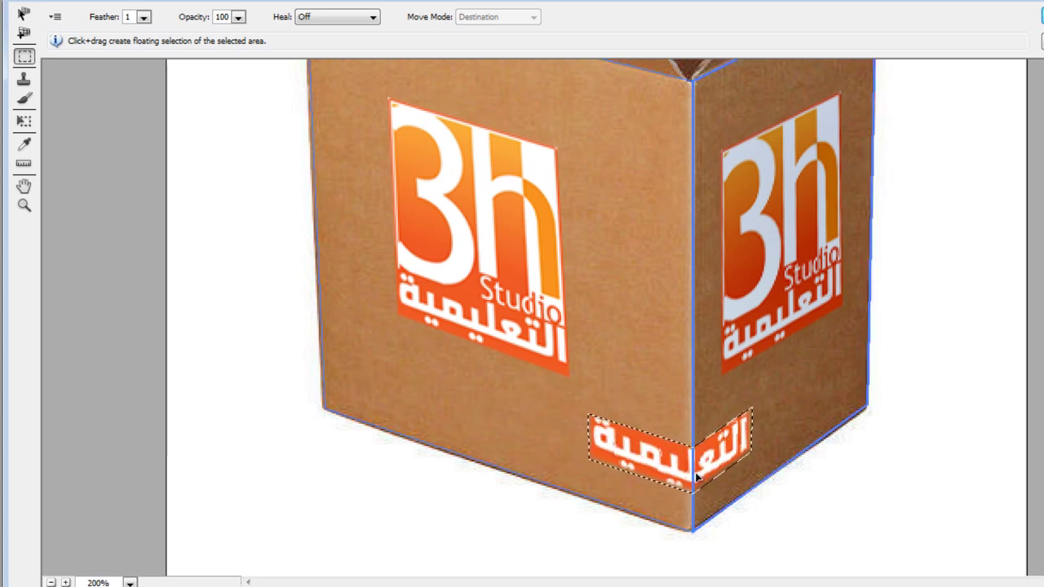
{"action": "mouse_move", "coordinate": [662, 482]}
{"action": "left_mouse_down"}
{"action": "mouse_move", "coordinate": [751, 440]}
{"action": "mouse_move", "coordinate": [706, 471]}
{"action": "mouse_move", "coordinate": [718, 474]}
{"action": "left_mouse_up"}
{"action": "key", "text": "Return"}
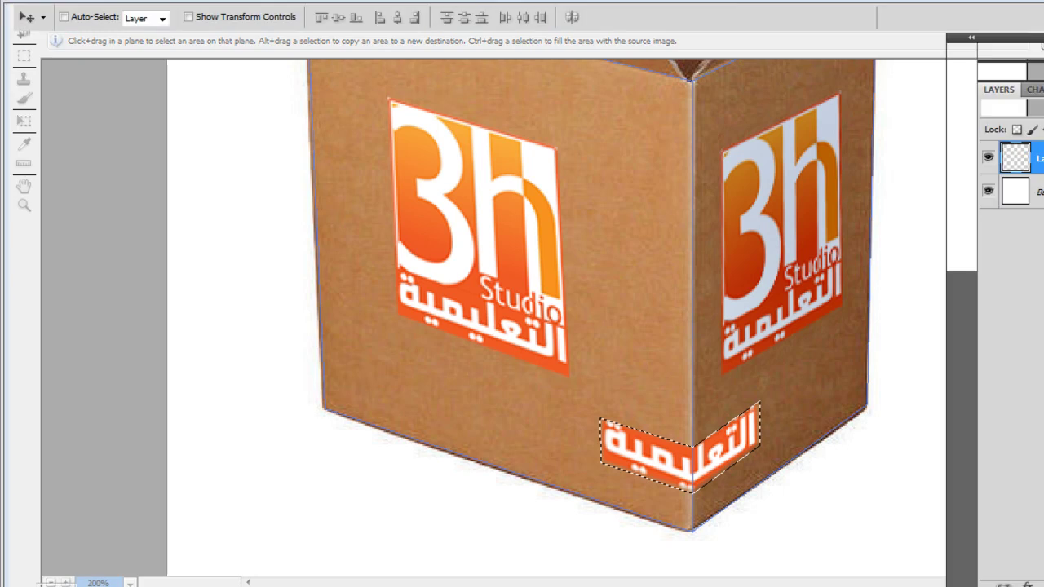